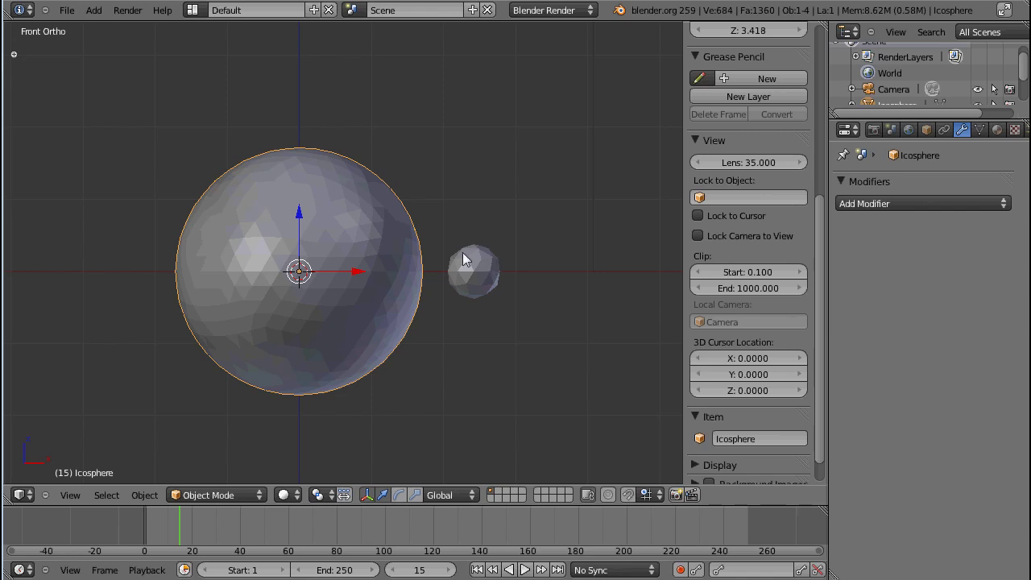
# Move the large icosphere along X to the negative side of the origin and shift the small icosphere slightly toward it.
pyautogui.scroll(-2, 484, 278)
pyautogui.keyDown('shift'); pyautogui.moveTo(455, 303); pyautogui.dragTo(478, 302, button='middle'); pyautogui.keyUp('shift')
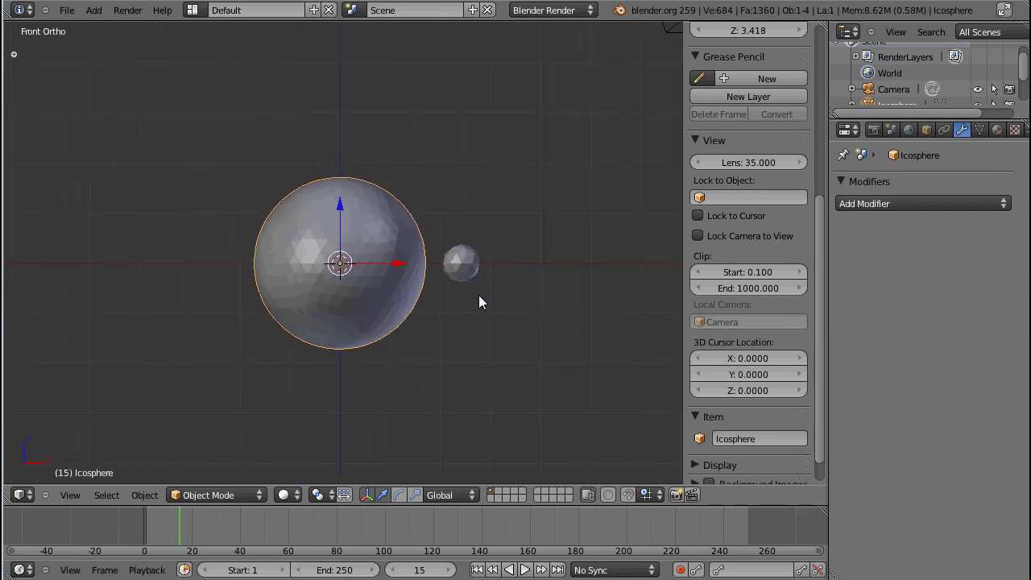
pyautogui.moveTo(410, 265); pyautogui.dragTo(320, 265)
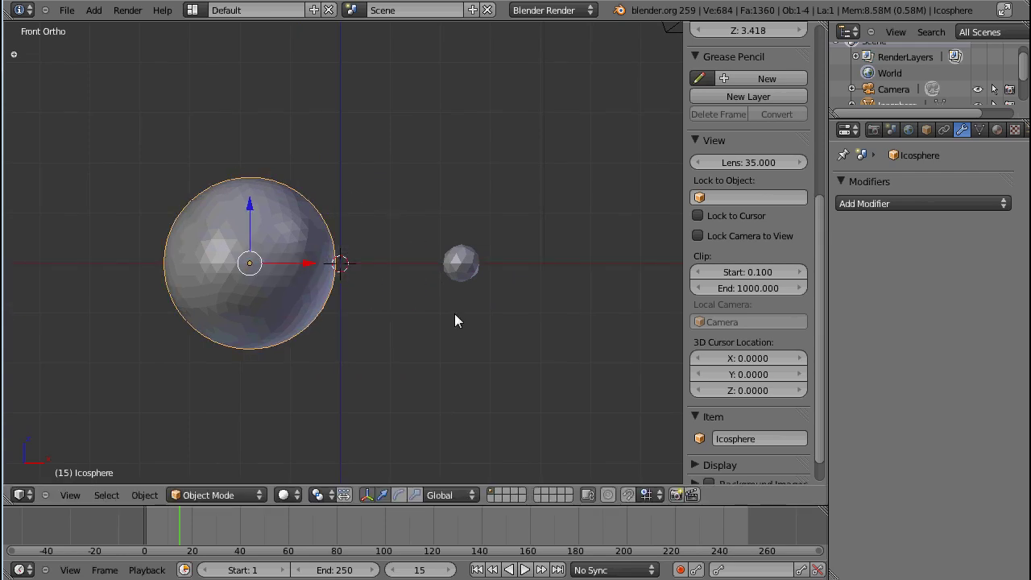
pyautogui.rightClick(455, 264)
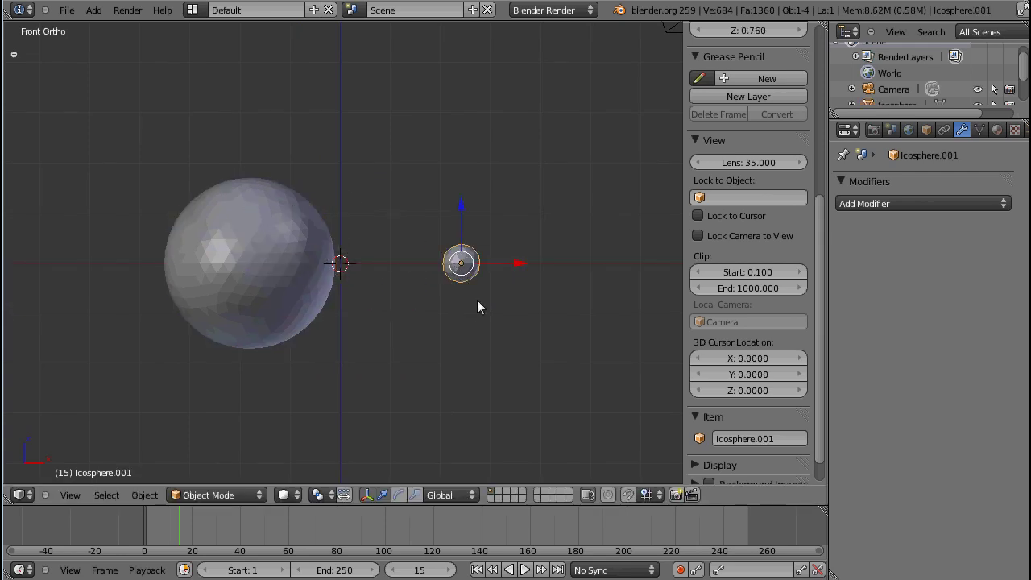
pyautogui.moveTo(500, 268); pyautogui.dragTo(464, 269)
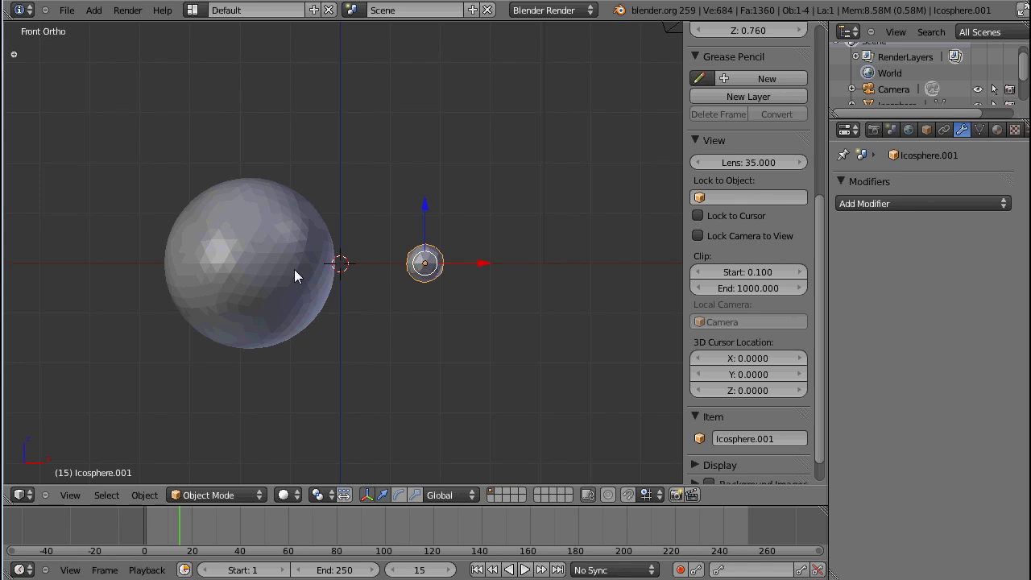
# Add a Cast modifier to the large icosphere with Icosphere.001 as the control object.
pyautogui.rightClick(204, 231)
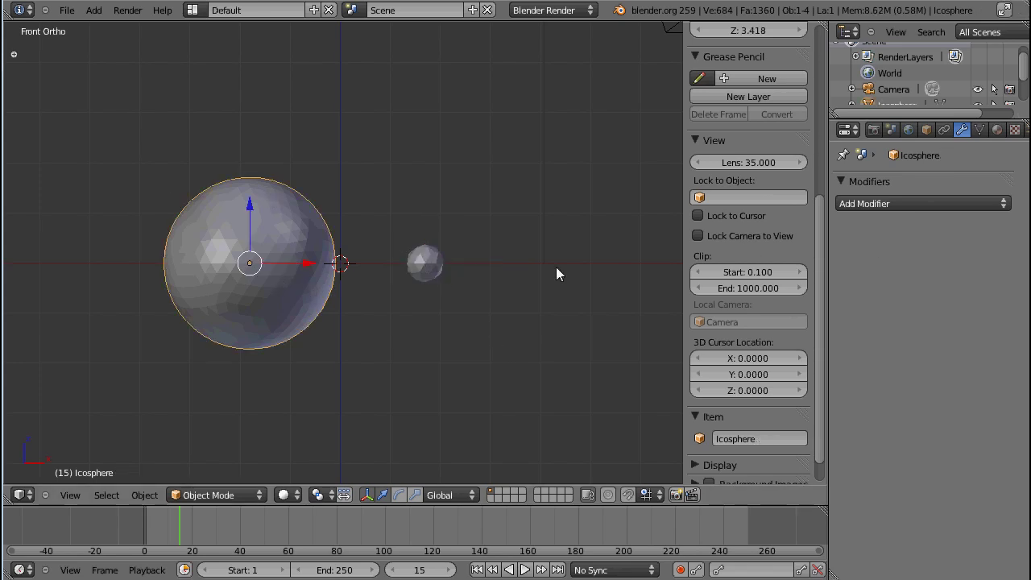
pyautogui.click(916, 204)
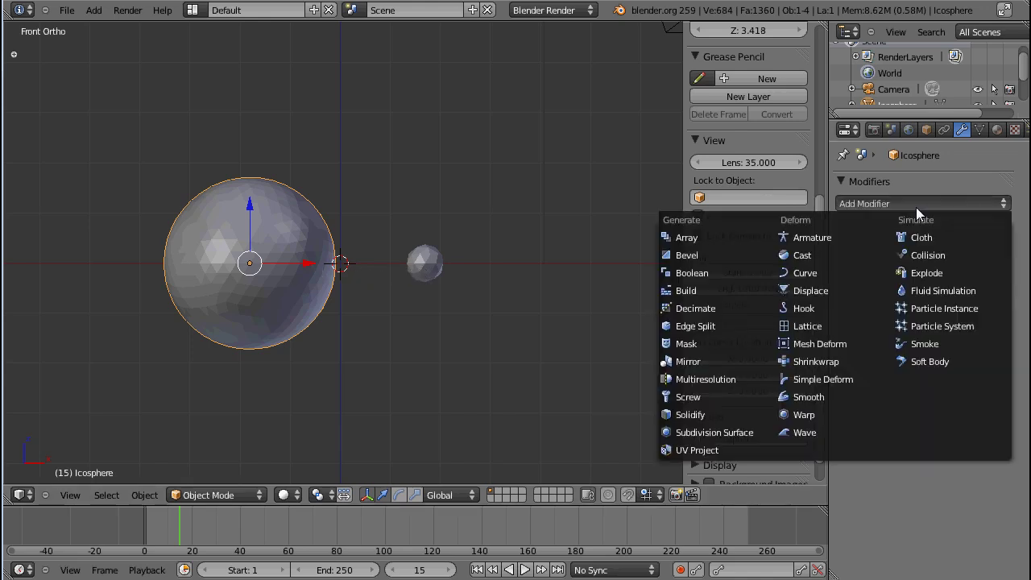
pyautogui.click(838, 251)
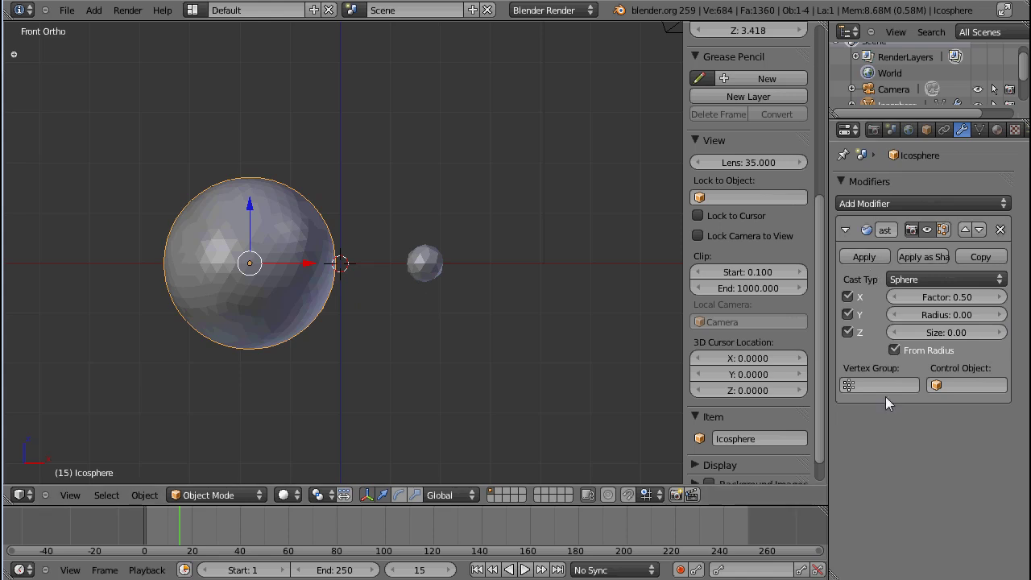
pyautogui.click(978, 385)
pyautogui.click(974, 423)
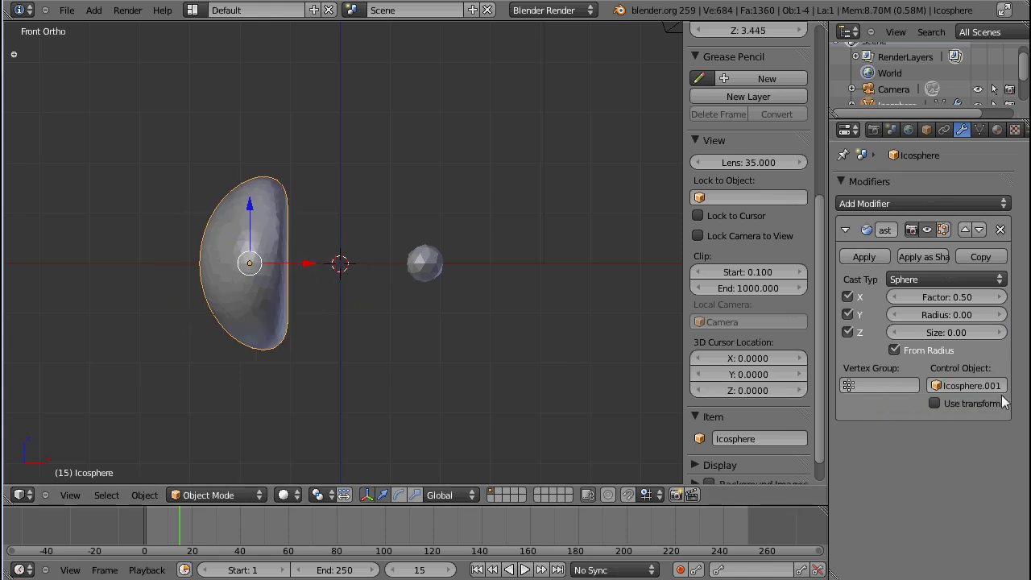
# Move the small icosphere farther away from the large one along the X axis.
pyautogui.rightClick(452, 265)
pyautogui.moveTo(477, 266); pyautogui.dragTo(564, 290)
# Try moving the small icosphere freely around the large one in top view.
pyautogui.moveTo(517, 175); pyautogui.dragTo(493, 338, button='middle')
pyautogui.press('KP_7')
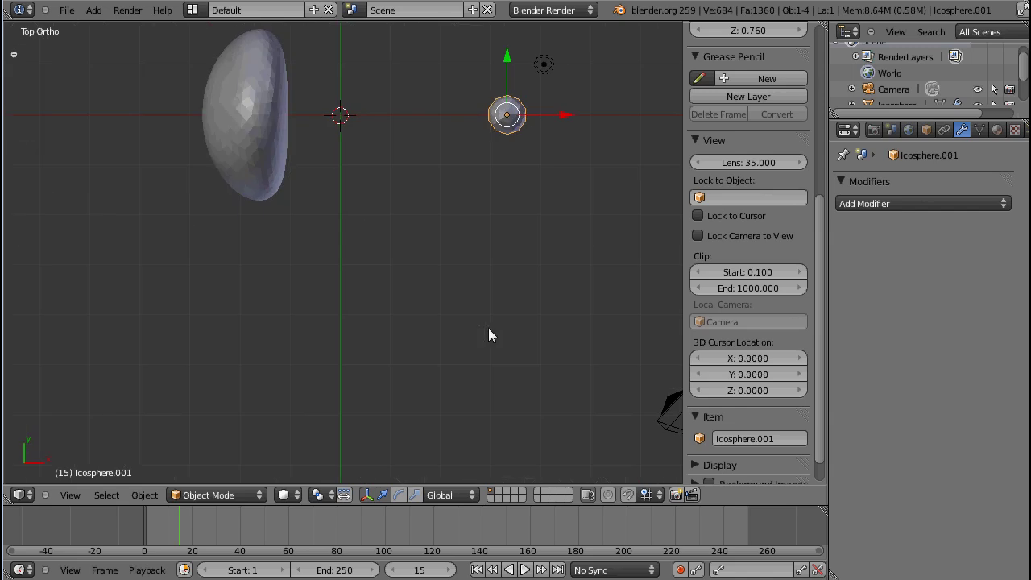
pyautogui.hotkey('alt', 'Home')
pyautogui.press('g')
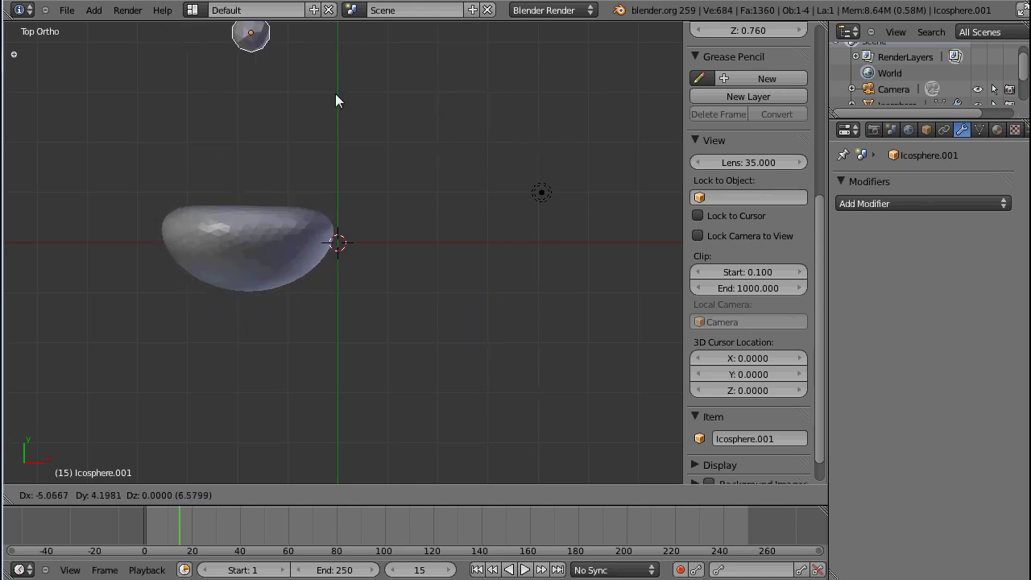
pyautogui.rightClick(573, 341)
pyautogui.scroll(-4, 570, 336)
pyautogui.press('g')
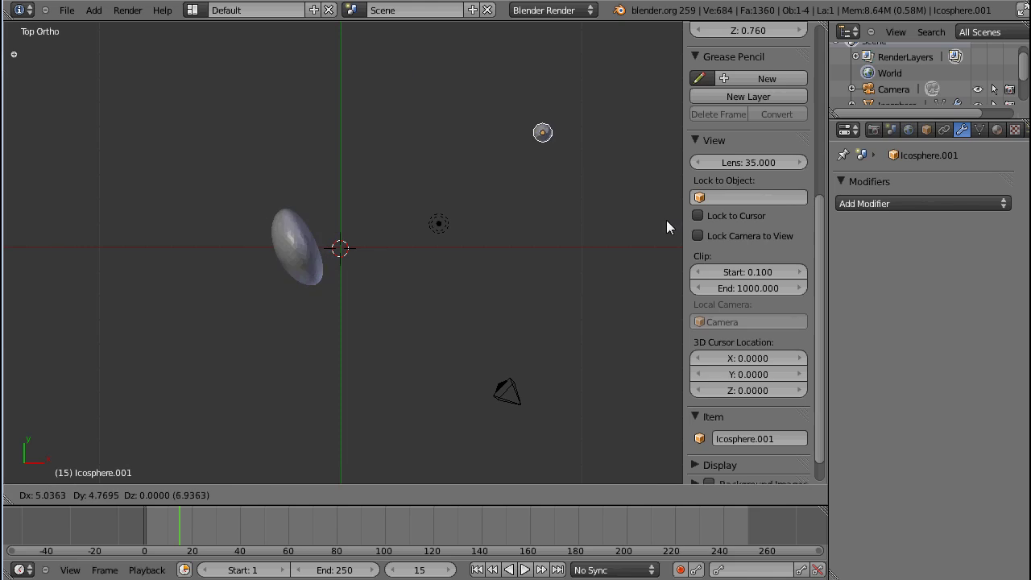
pyautogui.rightClick(600, 323)
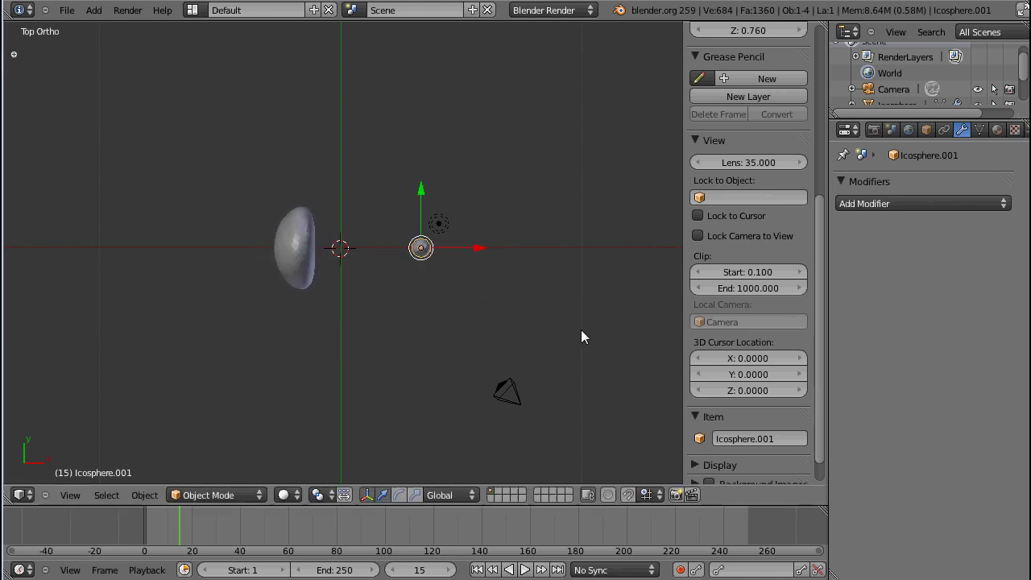
# Try other Cast factor values on the large icosphere and reset the factor to 0.5.
pyautogui.rightClick(317, 274)
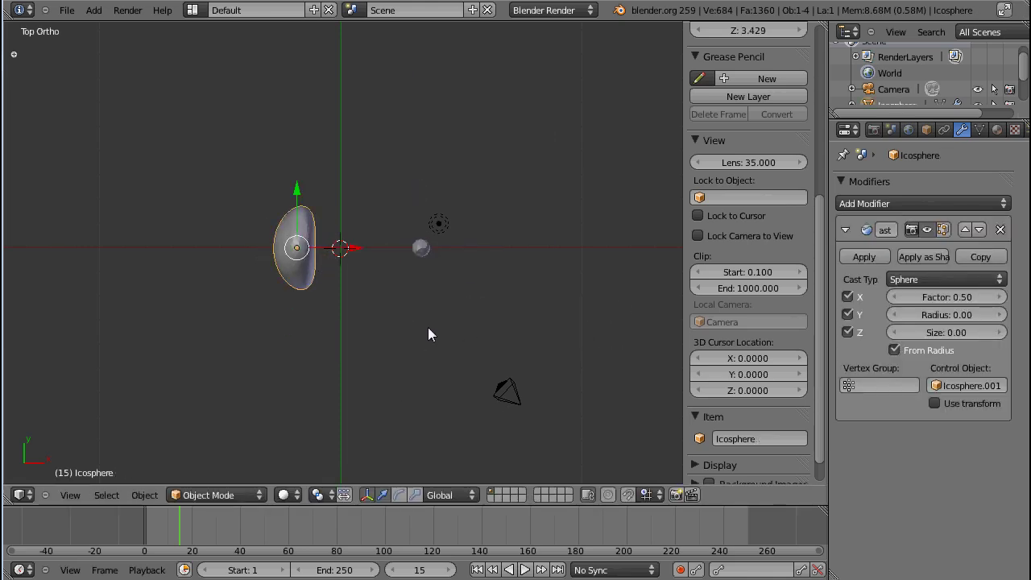
pyautogui.moveTo(427, 327); pyautogui.dragTo(415, 349, button='middle')
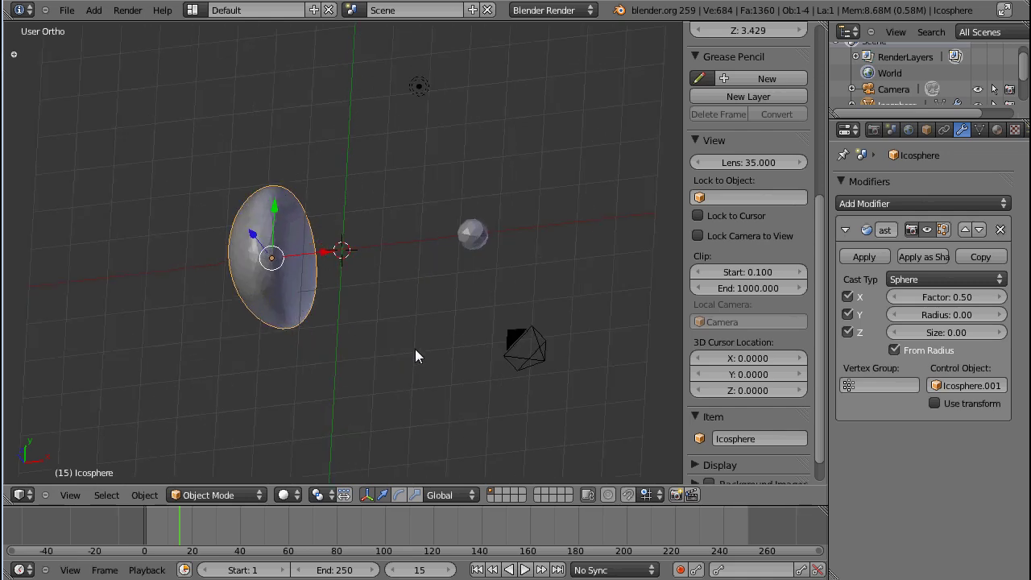
pyautogui.moveTo(515, 347); pyautogui.dragTo(556, 348, button='middle')
pyautogui.moveTo(956, 298); pyautogui.dragTo(914, 294)
pyautogui.click(914, 295)
pyautogui.write('0.5')
pyautogui.press('Return')
# Try sliding the small icosphere back and forth along the X axis with the Cast radius at 0.
pyautogui.moveTo(318, 289); pyautogui.dragTo(451, 246, button='middle')
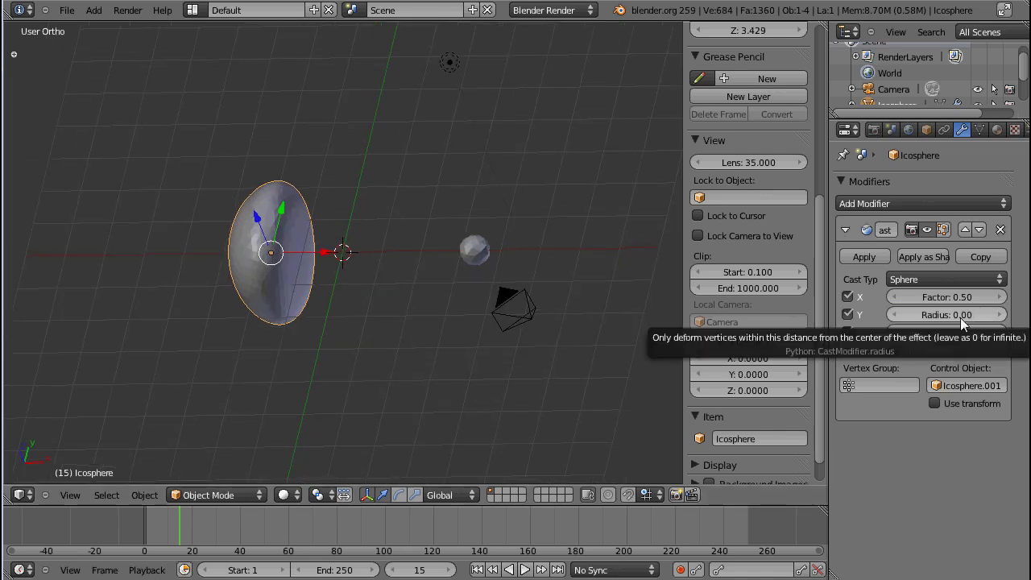
pyautogui.rightClick(476, 250)
pyautogui.press('g')
pyautogui.press('x')
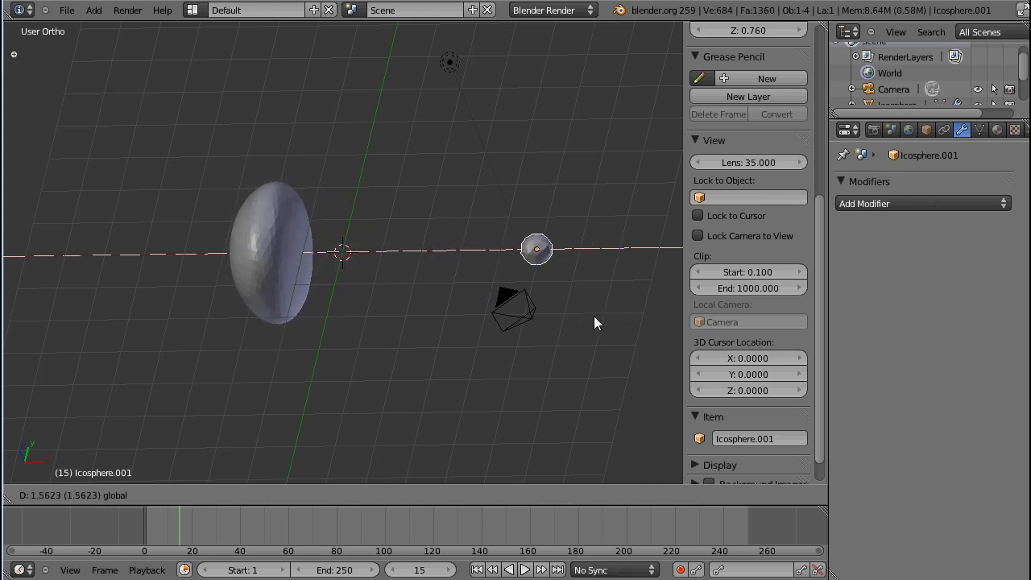
pyautogui.press('Escape')
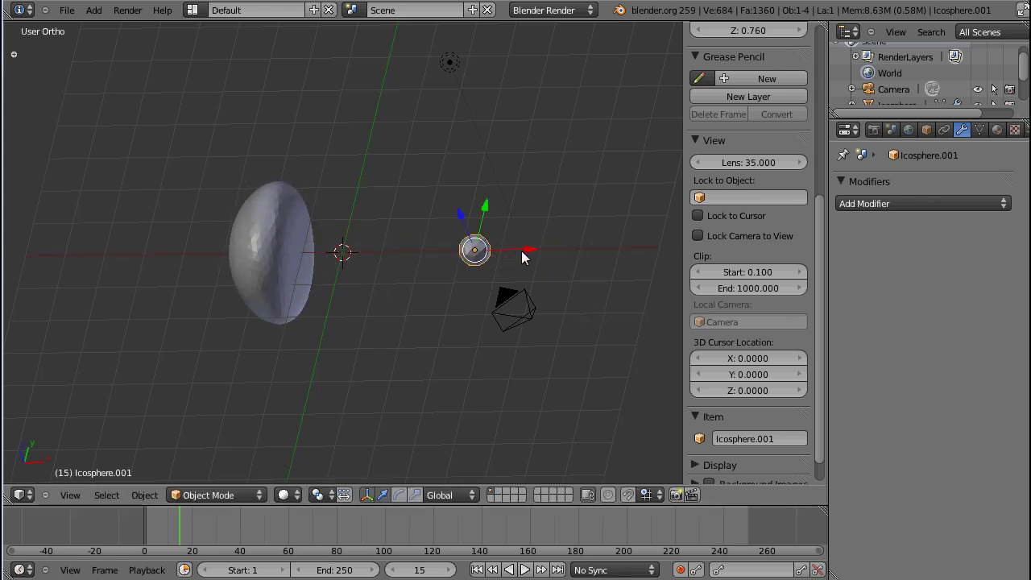
pyautogui.press('g')
pyautogui.press('x')
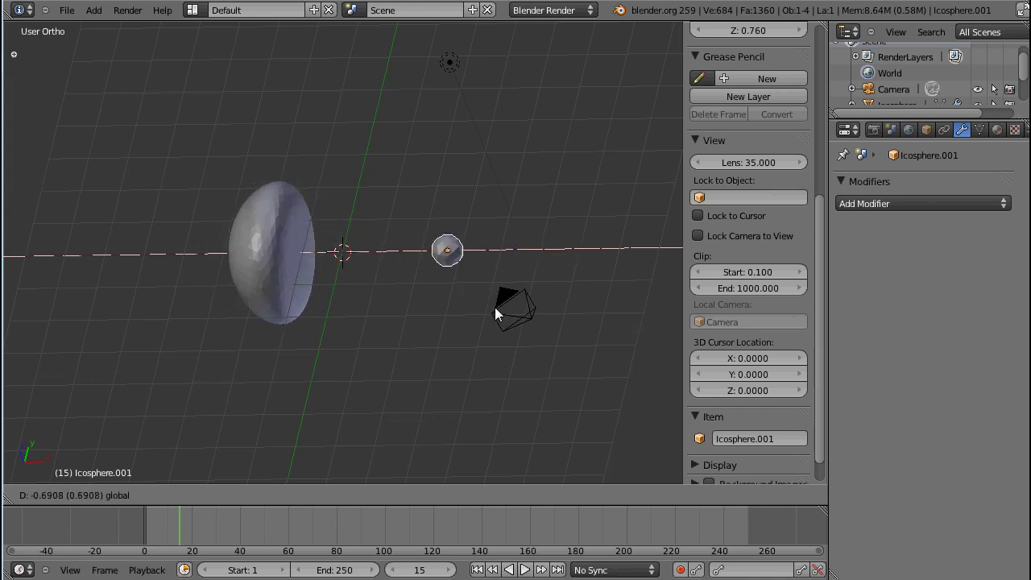
pyautogui.click(536, 318)
# Raise the Cast radius of the large icosphere in small increments, starting with 0.05.
pyautogui.rightClick(288, 290)
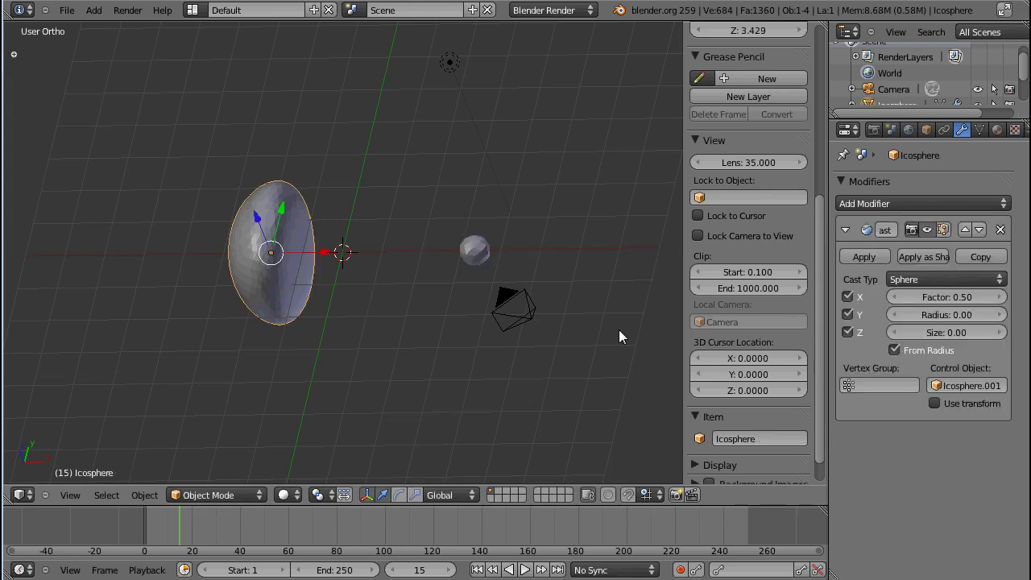
pyautogui.moveTo(402, 229); pyautogui.dragTo(474, 267, button='middle')
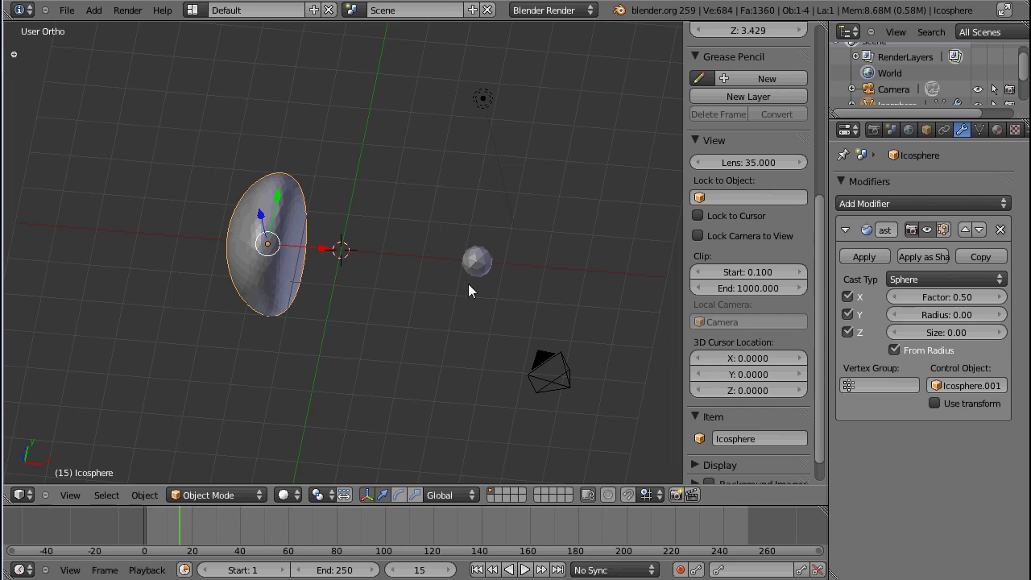
pyautogui.click(1000, 316)
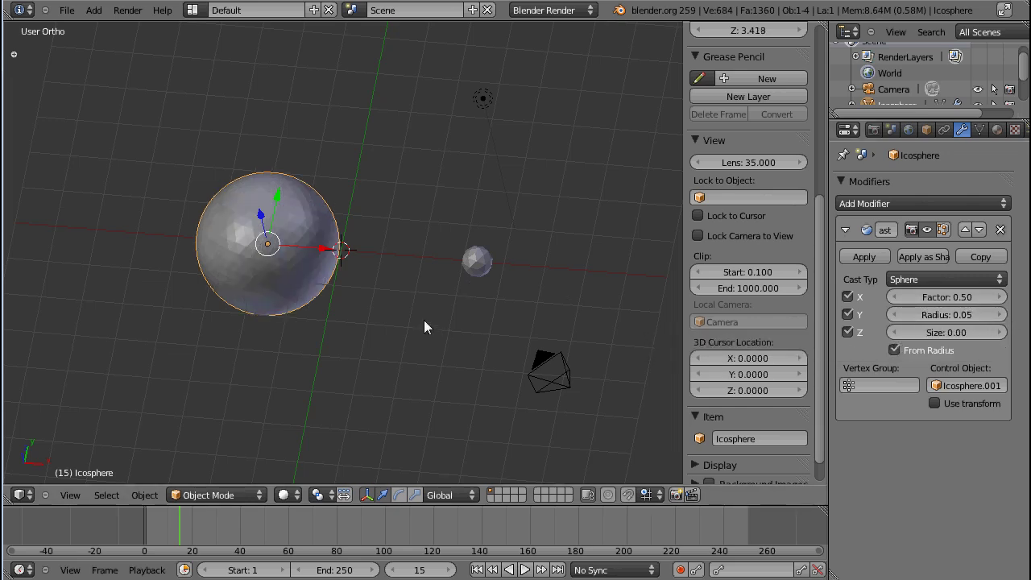
pyautogui.press('KP_7')
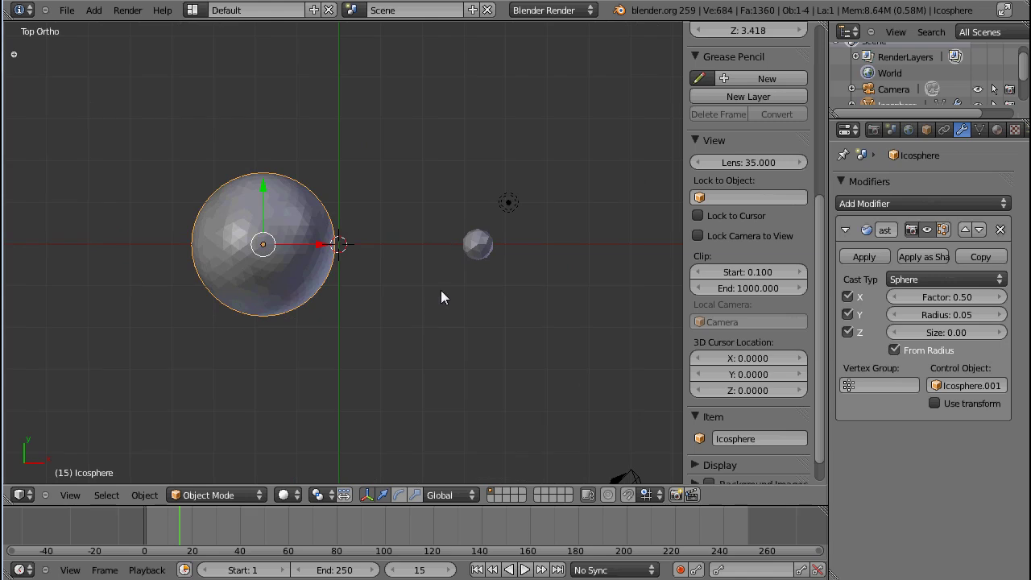
pyautogui.scroll(4, 441, 295)
pyautogui.scroll(-2, 438, 296)
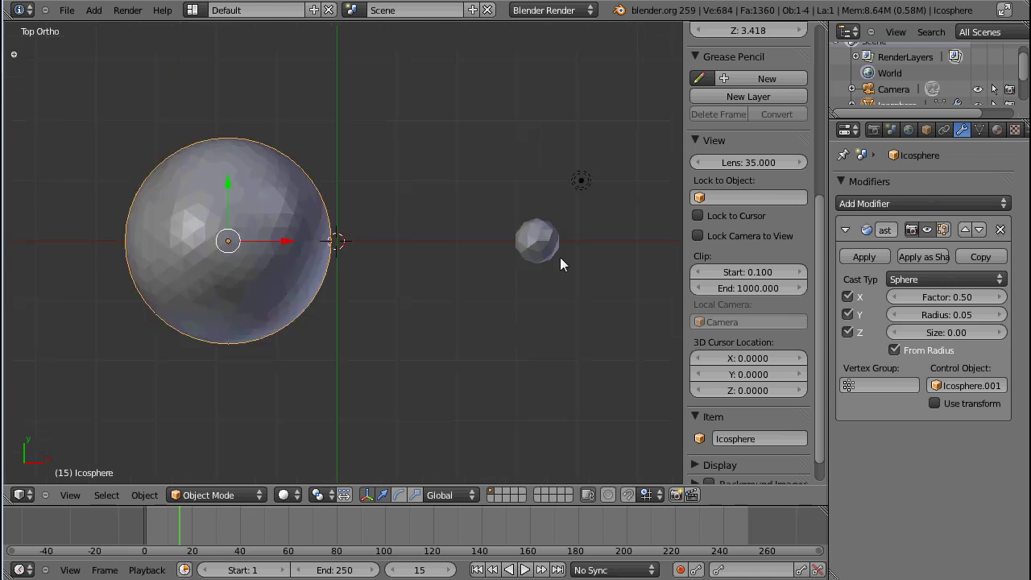
pyautogui.tripleClick(992, 314)
pyautogui.click(992, 315)
# Move the small icosphere about 2.84 units along the X axis toward the large one.
pyautogui.rightClick(520, 249)
pyautogui.press('g')
pyautogui.press('x')
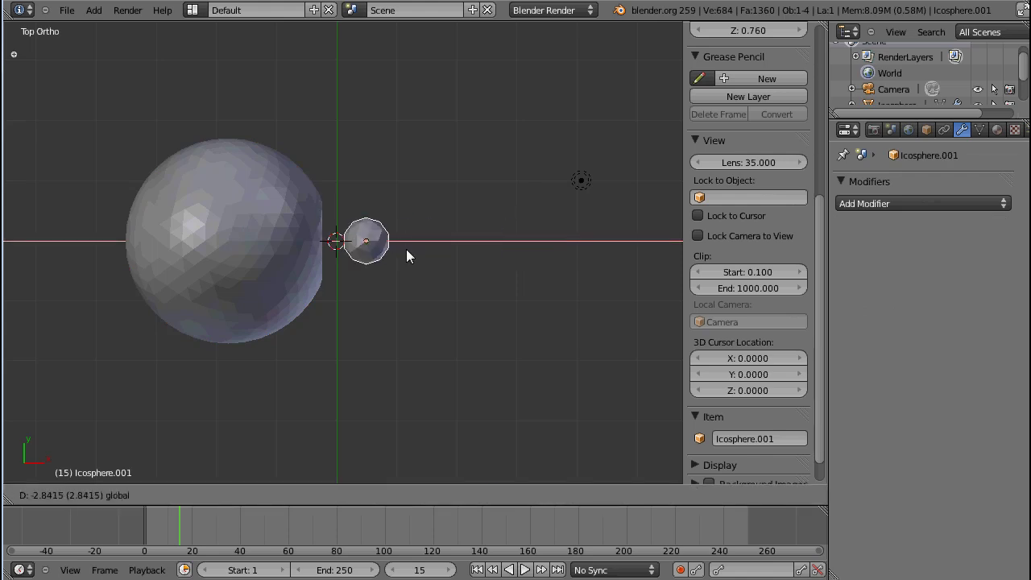
pyautogui.click(393, 253)
# Try sliding the small icosphere further along the X axis from an angled view.
pyautogui.moveTo(393, 253); pyautogui.dragTo(430, 256, button='middle')
pyautogui.press('g')
pyautogui.press('x')
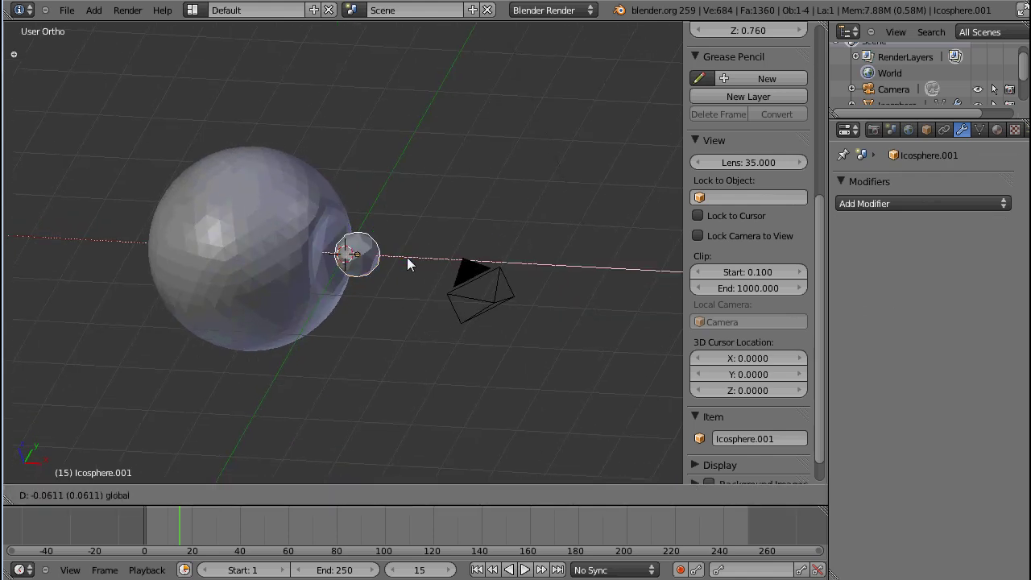
pyautogui.rightClick(406, 258)
# Raise the Cast radius of the large icosphere to 0.70 and test it by sliding the small icosphere along X.
pyautogui.click(995, 315)
pyautogui.moveTo(346, 254)
pyautogui.mouseDown(button='middle')
pyautogui.moveTo(386, 256)
pyautogui.moveTo(351, 254)
pyautogui.mouseUp(button='middle')
pyautogui.rightClick(346, 253)
pyautogui.press('g')
pyautogui.press('x')
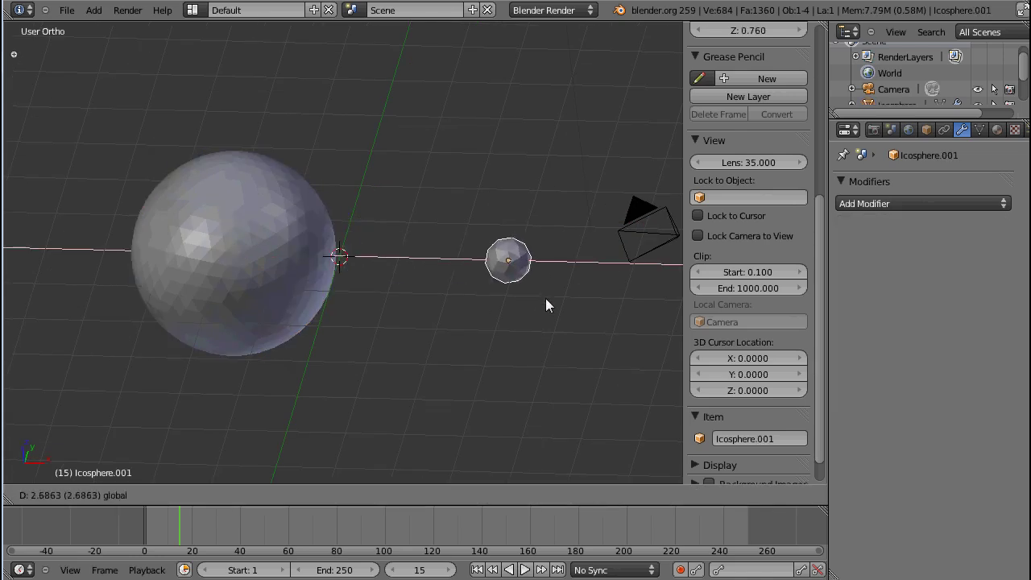
pyautogui.click(410, 287)
# Inspect the dent in the large icosphere and move the small icosphere slightly closer to it along X.
pyautogui.rightClick(241, 274)
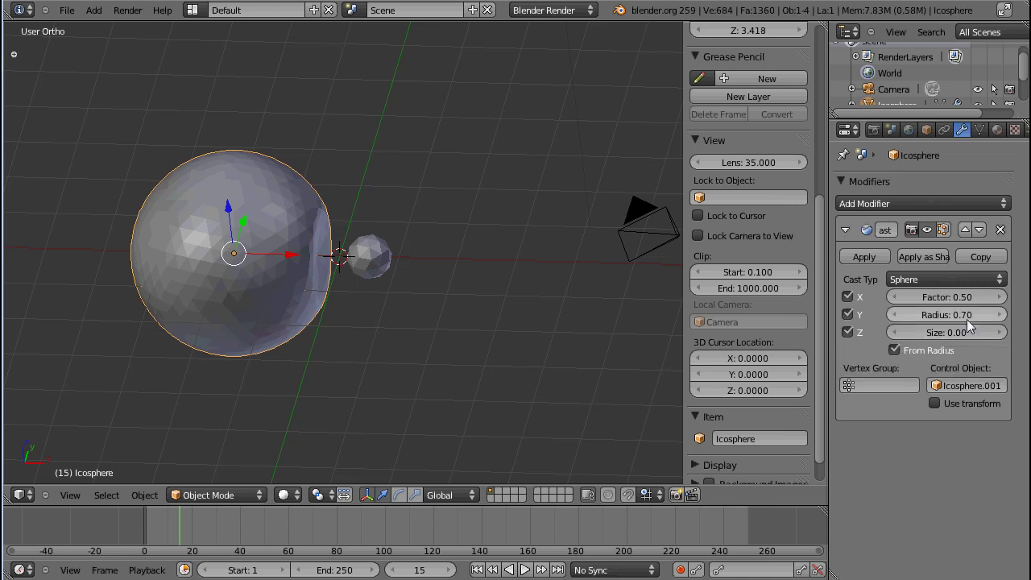
pyautogui.moveTo(386, 274); pyautogui.dragTo(322, 167, button='middle')
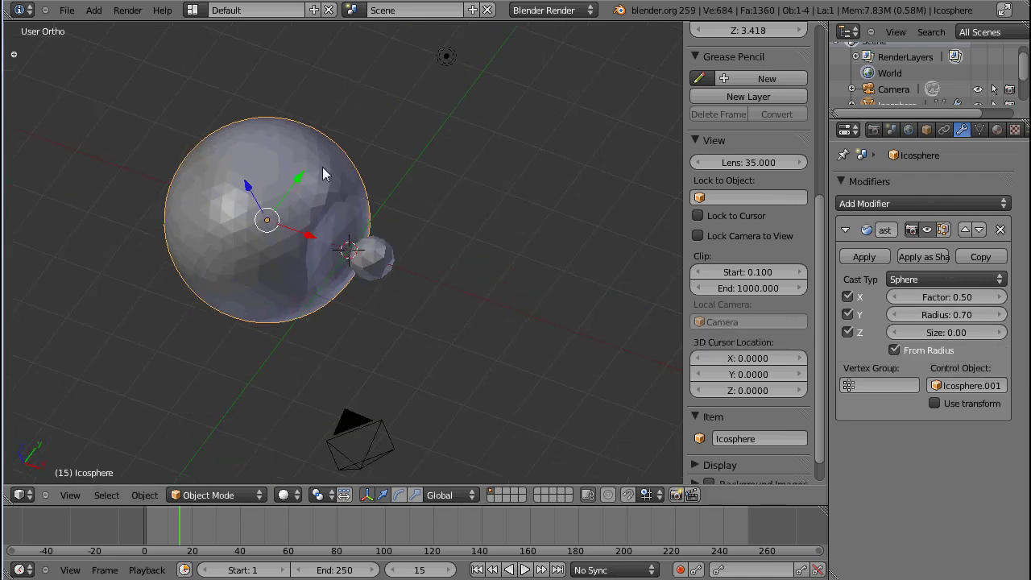
pyautogui.moveTo(348, 253)
pyautogui.mouseDown(button='middle')
pyautogui.moveTo(320, 283)
pyautogui.moveTo(352, 269)
pyautogui.mouseUp(button='middle')
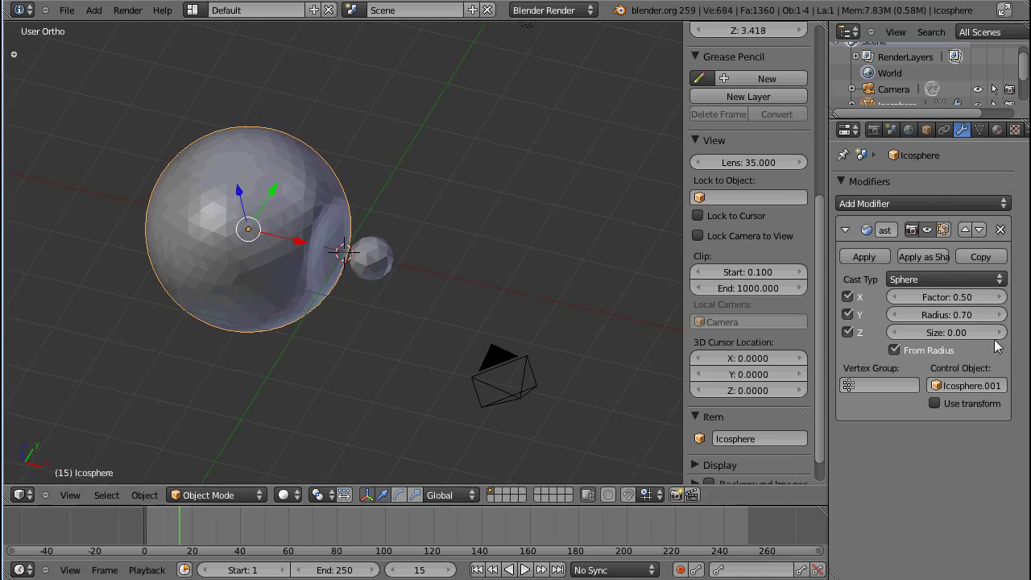
pyautogui.moveTo(346, 251); pyautogui.dragTo(421, 156, button='middle')
pyautogui.rightClick(367, 252)
pyautogui.press('g')
pyautogui.press('x')
pyautogui.click(397, 267)
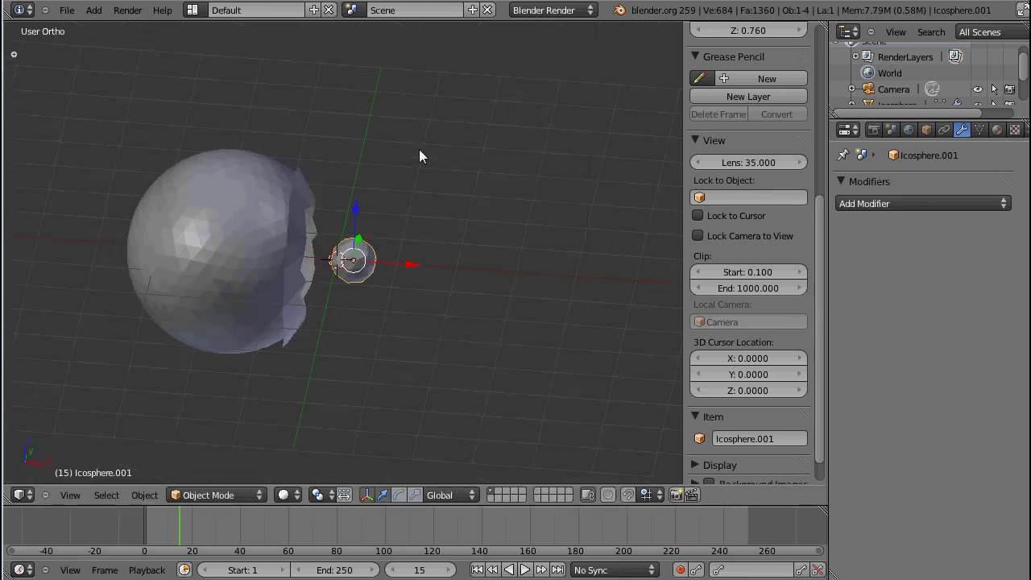
# Set the Cast size of the large icosphere to 0.52 and examine the dent's shape.
pyautogui.rightClick(314, 226)
pyautogui.moveTo(313, 226); pyautogui.dragTo(338, 193, button='middle')
pyautogui.moveTo(929, 331); pyautogui.dragTo(966, 356)
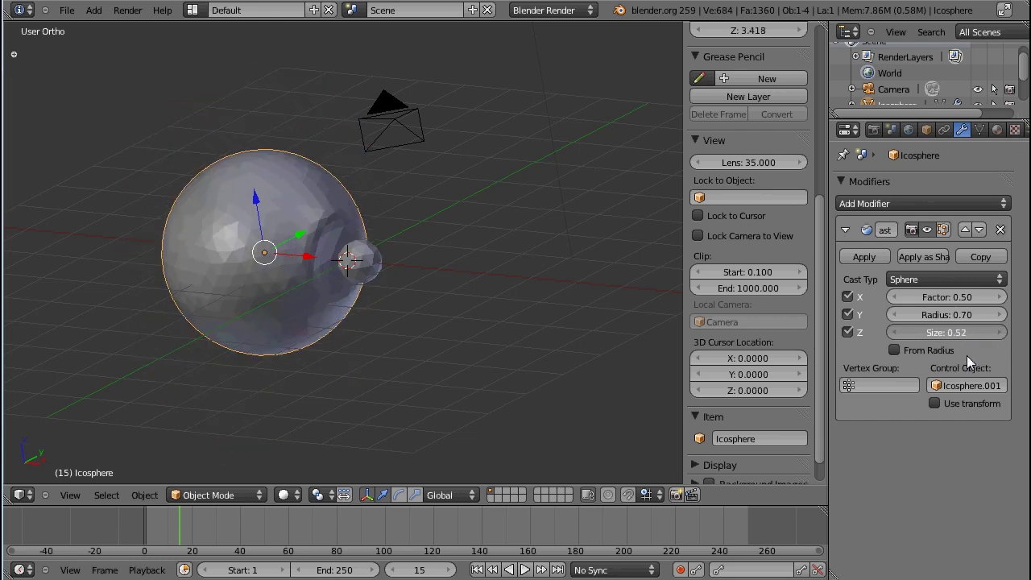
pyautogui.moveTo(362, 270); pyautogui.dragTo(502, 322, button='middle')
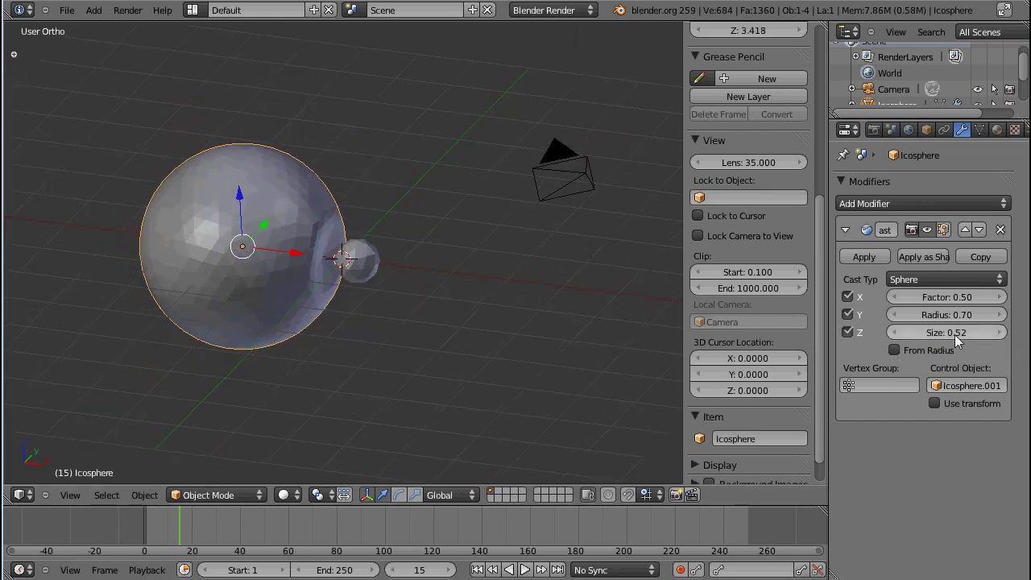
# Set the Cast size of the large icosphere to 1.31 with From Radius enabled.
pyautogui.click(939, 348)
pyautogui.moveTo(971, 332); pyautogui.dragTo(928, 353)
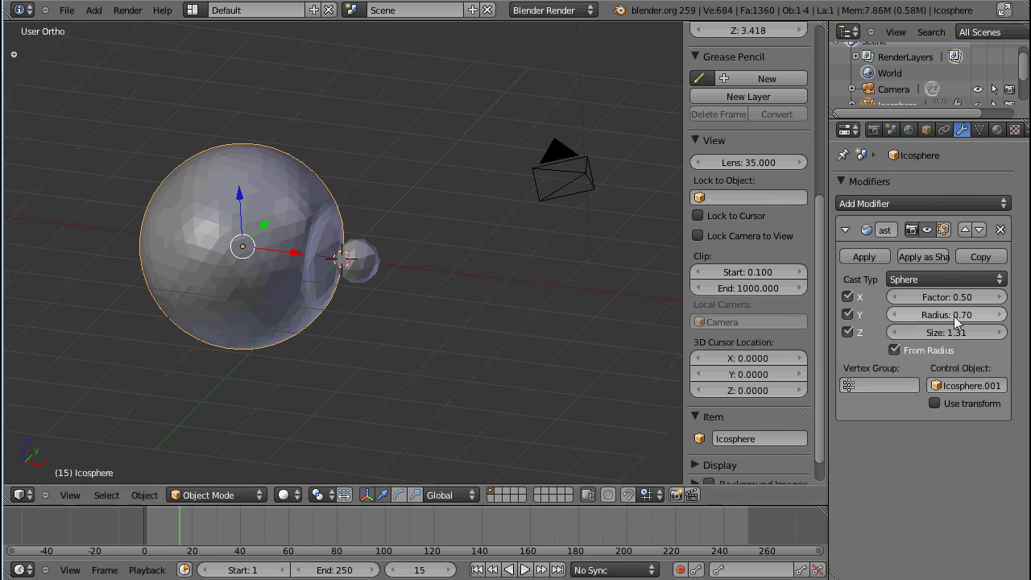
pyautogui.moveTo(383, 253); pyautogui.dragTo(343, 226, button='middle')
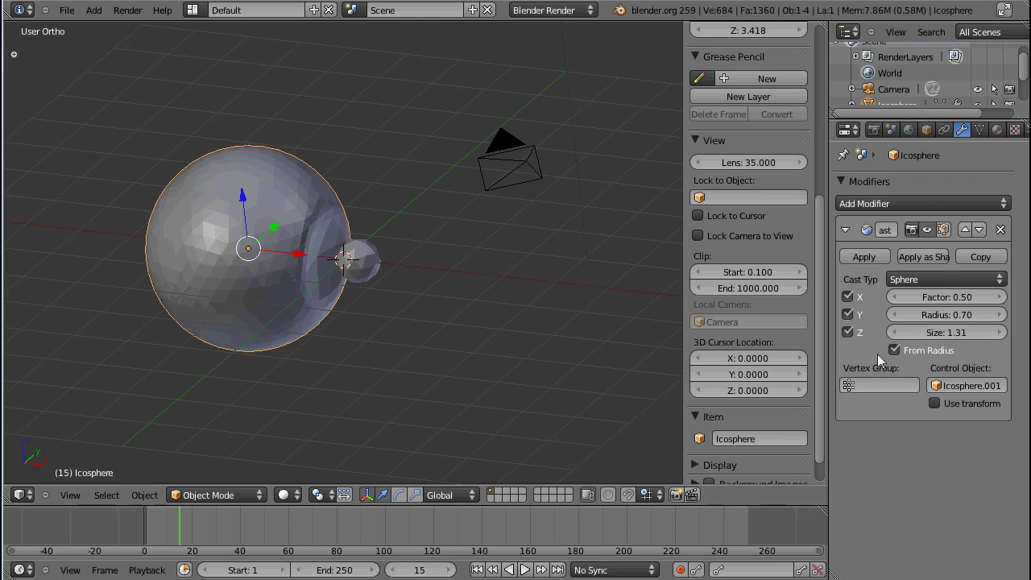
# Try different Cast factors on the dent made with the 0.70 radius and return the factor to 0.5.
pyautogui.moveTo(948, 293)
pyautogui.mouseDown()
pyautogui.moveTo(1023, 295)
pyautogui.moveTo(959, 295)
pyautogui.mouseUp()
pyautogui.click(959, 295)
pyautogui.write('0.5')
pyautogui.press('Return')
pyautogui.moveTo(318, 184); pyautogui.dragTo(420, 303, button='middle')
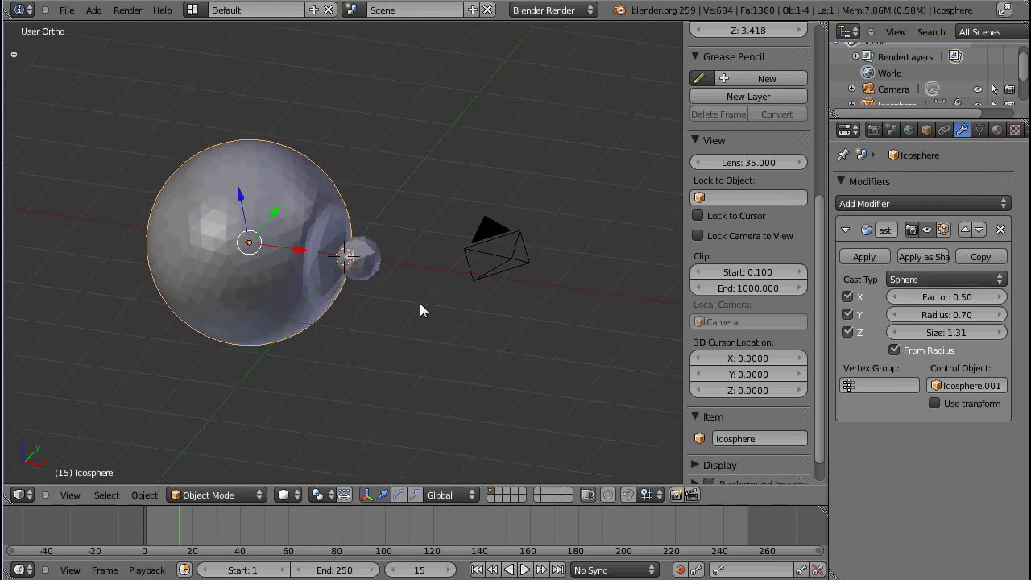
# Move the small icosphere slightly along X beside the dent and reselect the large icosphere.
pyautogui.scroll(3, 420, 302)
pyautogui.rightClick(382, 260)
pyautogui.press('g')
pyautogui.press('x')
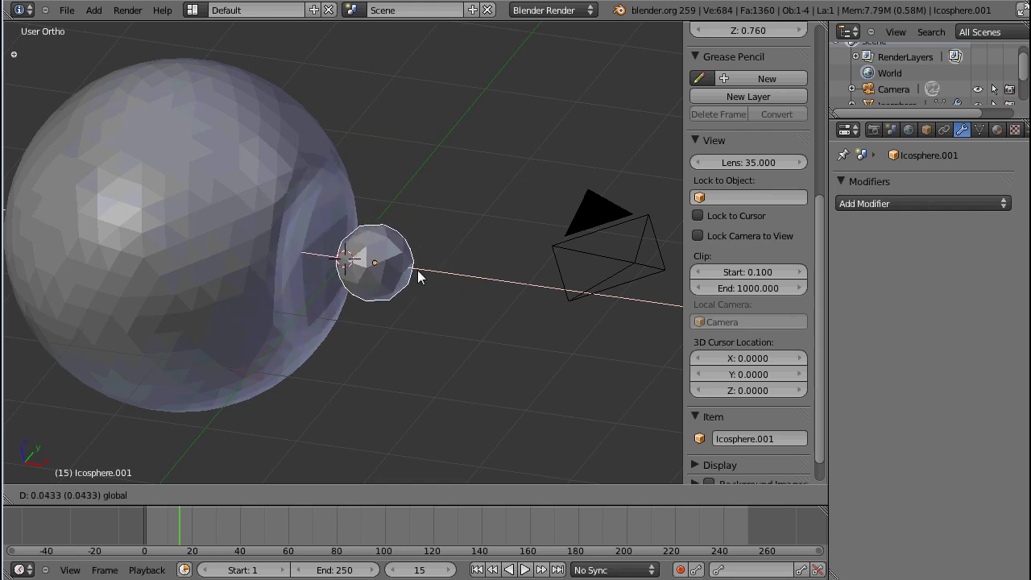
pyautogui.click(416, 276)
pyautogui.scroll(-3, 420, 328)
pyautogui.rightClick(295, 236)
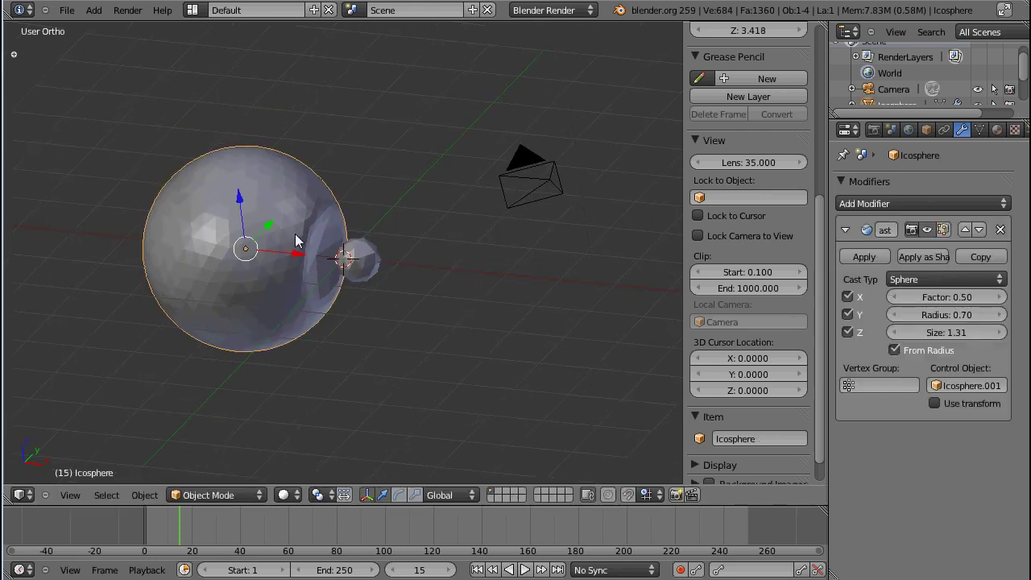
pyautogui.moveTo(295, 266); pyautogui.dragTo(472, 331, button='middle')
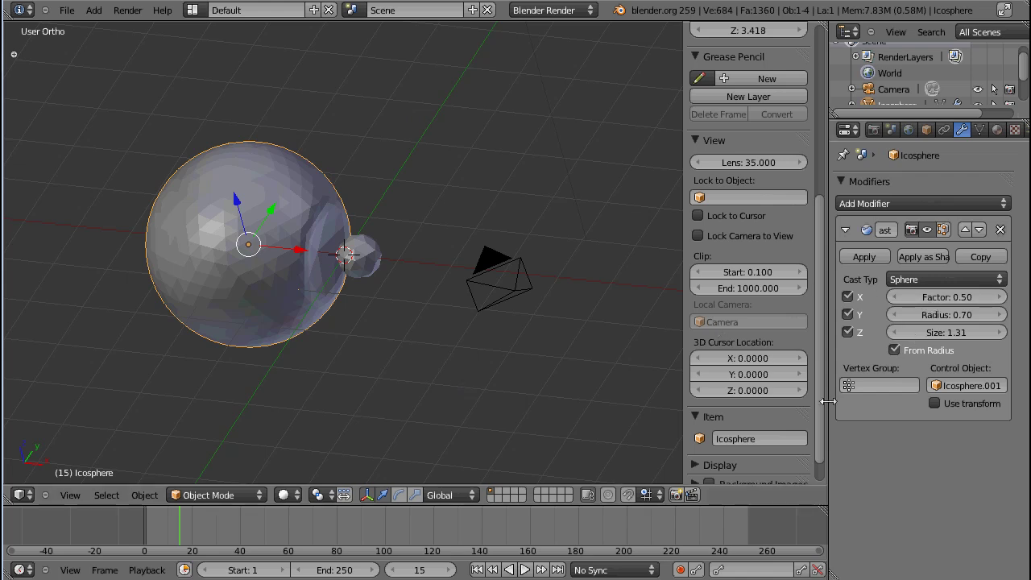
# Try other Cast factors on the large icosphere, then set the factor back to 0.5.
pyautogui.moveTo(946, 297); pyautogui.dragTo(448, 343)
pyautogui.moveTo(449, 344); pyautogui.dragTo(335, 246, button='middle')
pyautogui.moveTo(941, 298); pyautogui.dragTo(999, 298)
pyautogui.click(947, 296)
pyautogui.write('0.5')
pyautogui.press('Return')
pyautogui.moveTo(467, 346); pyautogui.dragTo(418, 331, button='middle')
pyautogui.scroll(2, 371, 330)
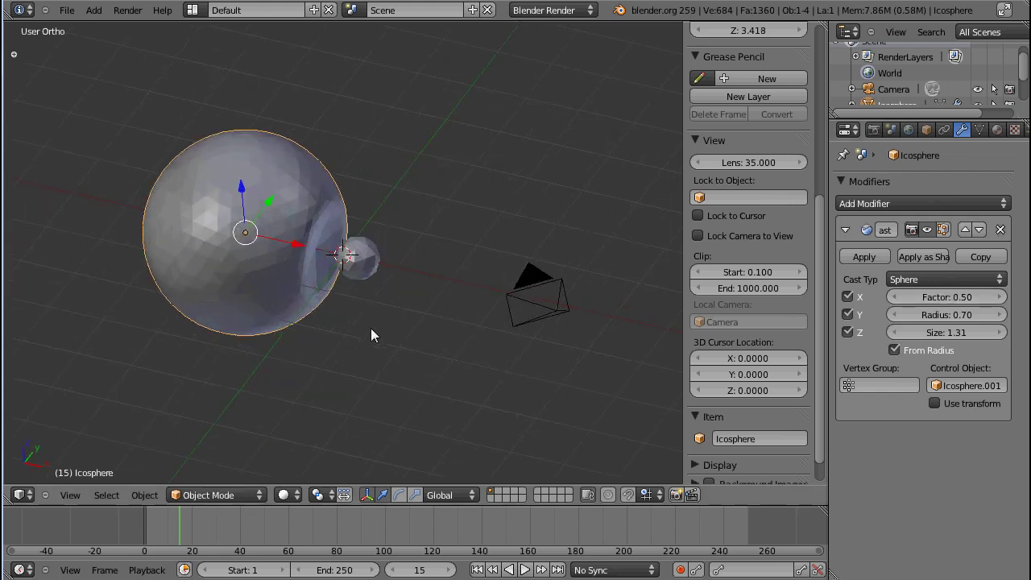
# Disable the X and Y axes of the large icosphere's Cast modifier, leaving only Z enabled.
pyautogui.scroll(1, 371, 334)
pyautogui.rightClick(358, 266)
pyautogui.rightClick(362, 264)
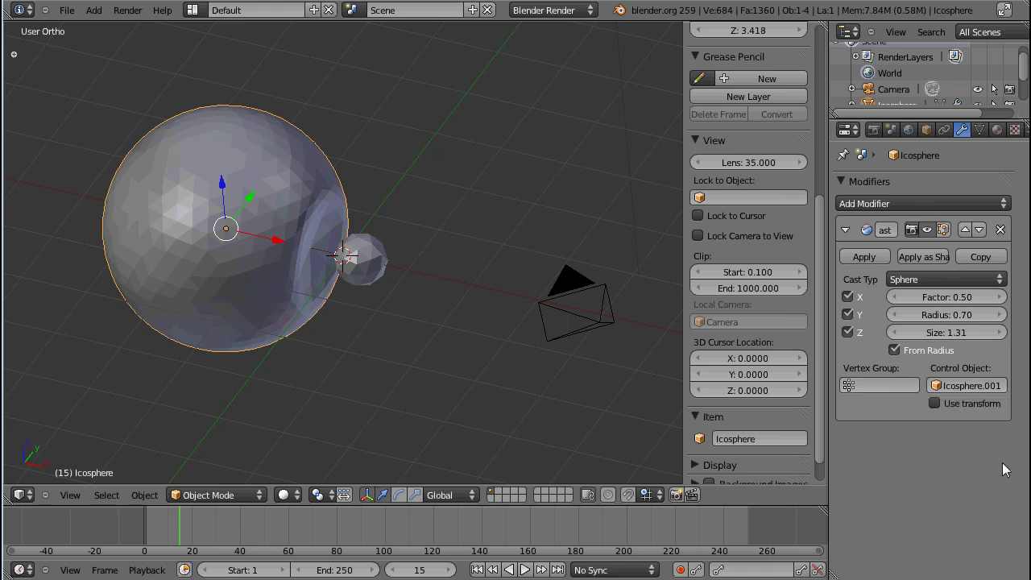
pyautogui.click(848, 297)
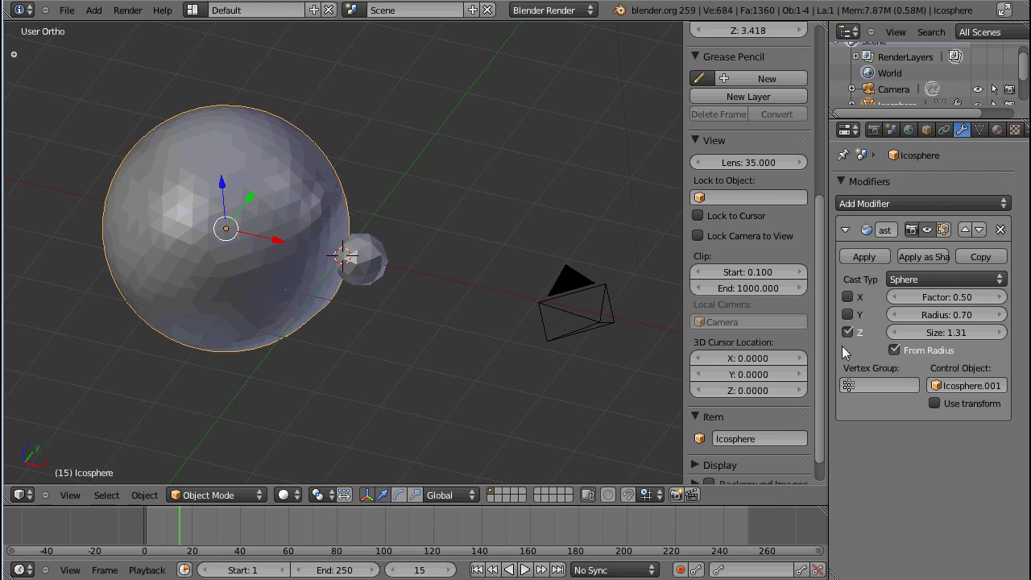
pyautogui.click(848, 332)
# Move the small icosphere along X against the large one to test the Z-only cast.
pyautogui.rightClick(380, 268)
pyautogui.press('g')
pyautogui.press('x')
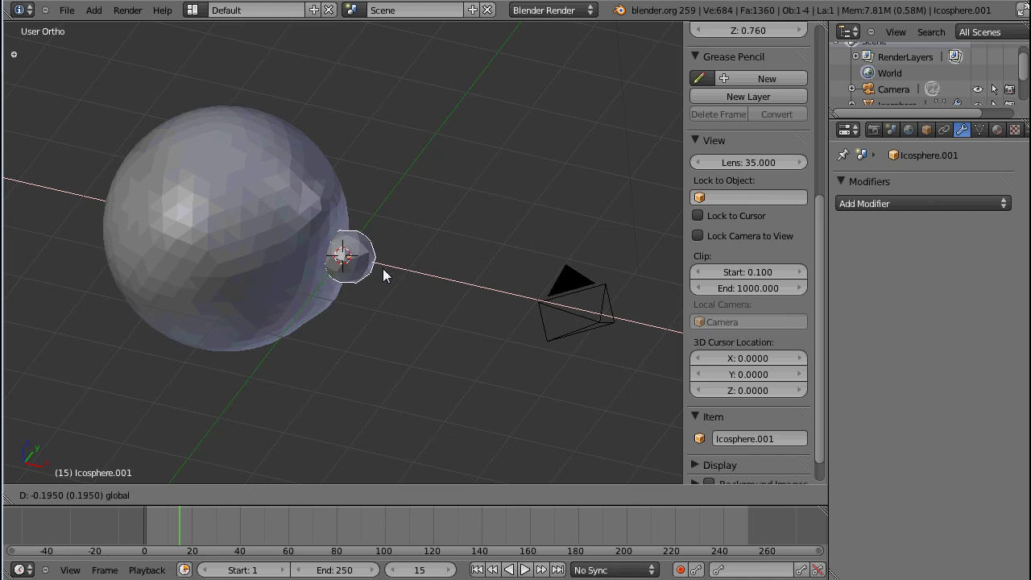
pyautogui.click(383, 268)
pyautogui.rightClick(304, 239)
pyautogui.rightClick(368, 261)
pyautogui.rightClick(370, 262)
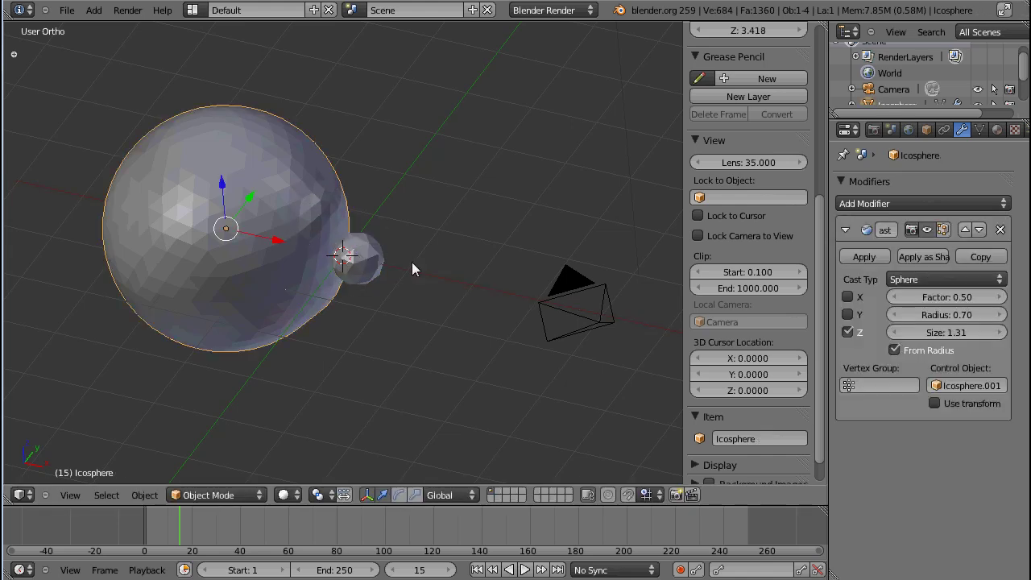
# Re-enable the Cast X and Y axes on the large icosphere and set the radius to 0.96.
pyautogui.click(847, 314)
pyautogui.click(848, 297)
pyautogui.moveTo(953, 321); pyautogui.dragTo(987, 321)
pyautogui.rightClick(358, 259)
pyautogui.rightClick(288, 216)
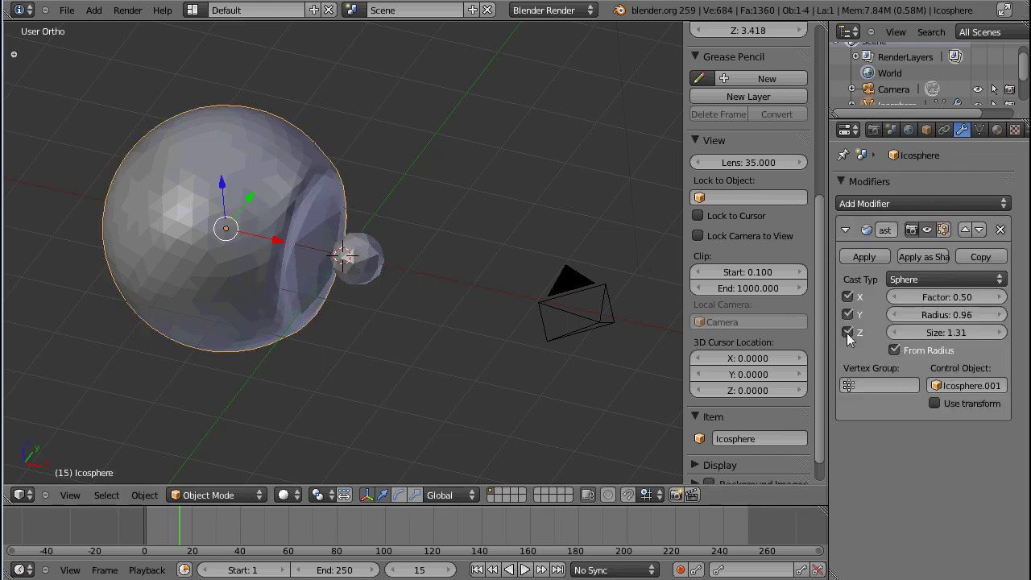
# Limit the Cast to Z again and move the small icosphere along X, leaving it at the large one's edge.
pyautogui.click(847, 297)
pyautogui.rightClick(370, 266)
pyautogui.press('g')
pyautogui.press('x')
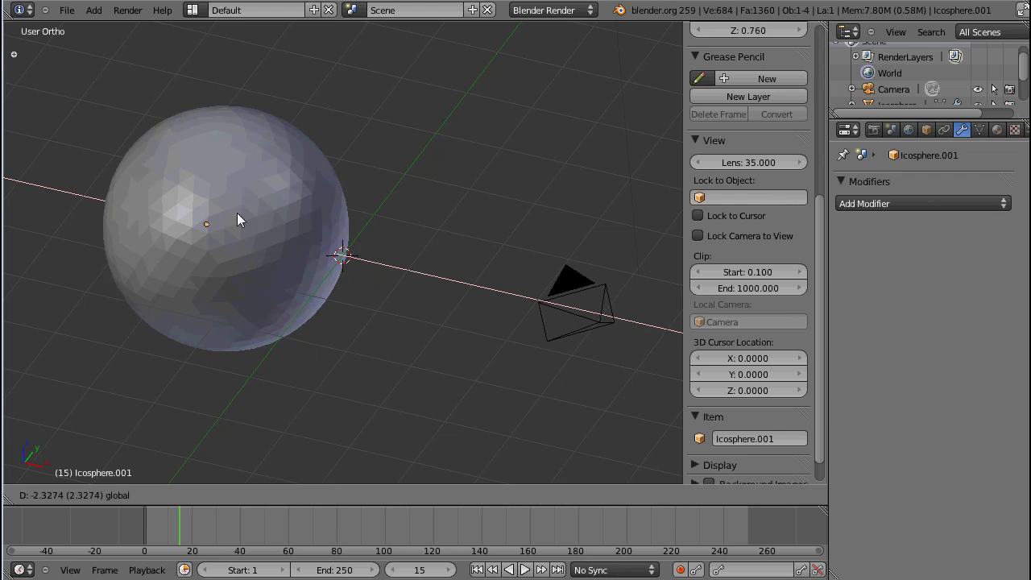
pyautogui.click(389, 288)
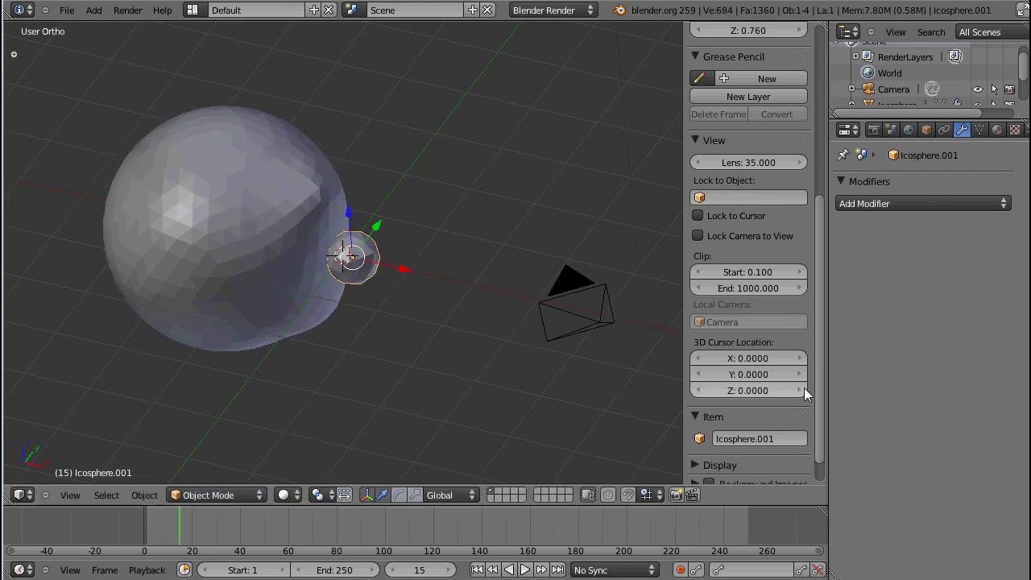
# Enable the Cast X and Y axes on the large icosphere and change its cast type to Cuboid.
pyautogui.rightClick(286, 246)
pyautogui.click(847, 296)
pyautogui.click(848, 314)
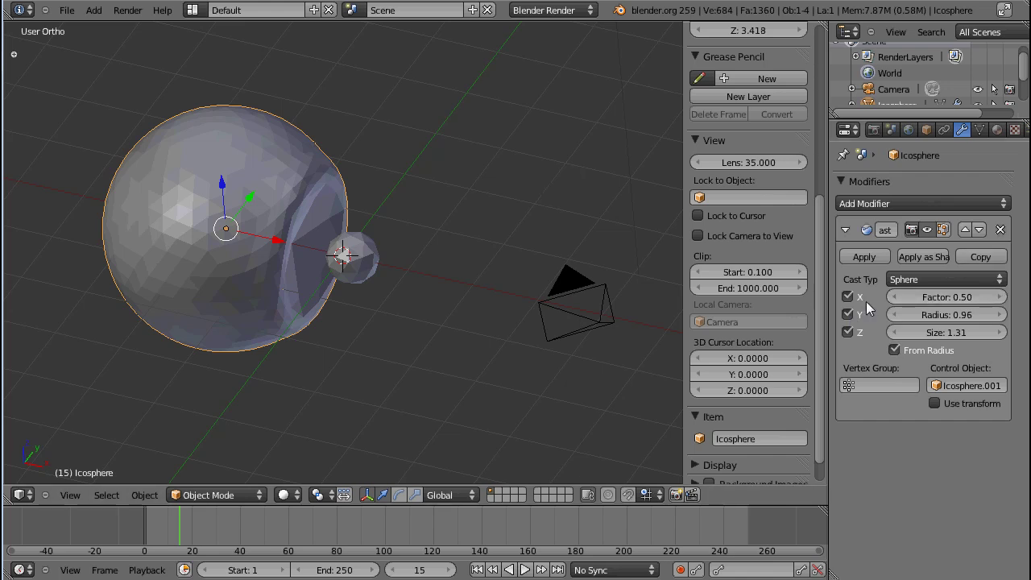
pyautogui.click(937, 276)
pyautogui.click(965, 278)
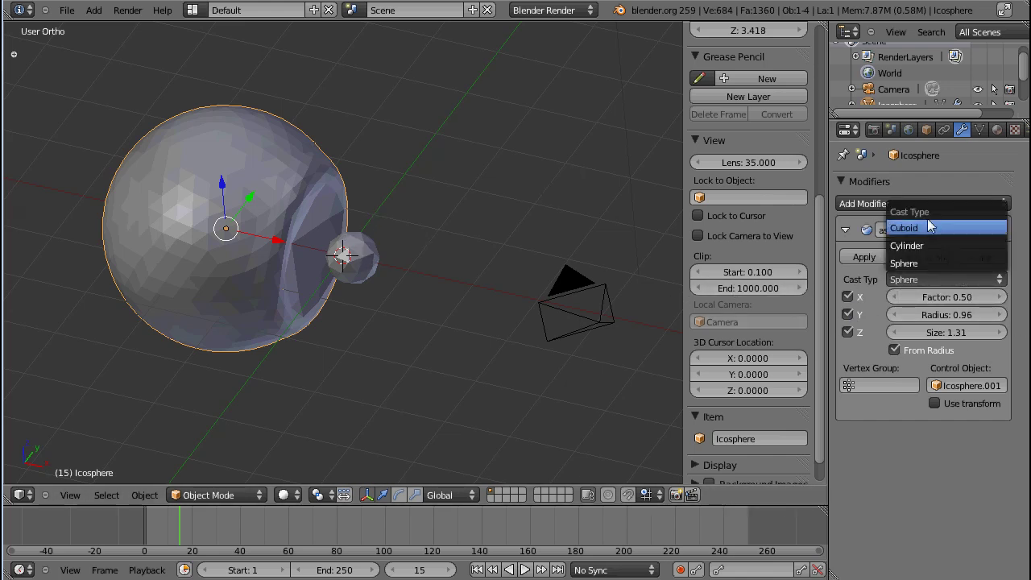
pyautogui.click(926, 224)
# Move the small icosphere along X into the large one to test the cuboid deformation.
pyautogui.rightClick(347, 256)
pyautogui.press('g')
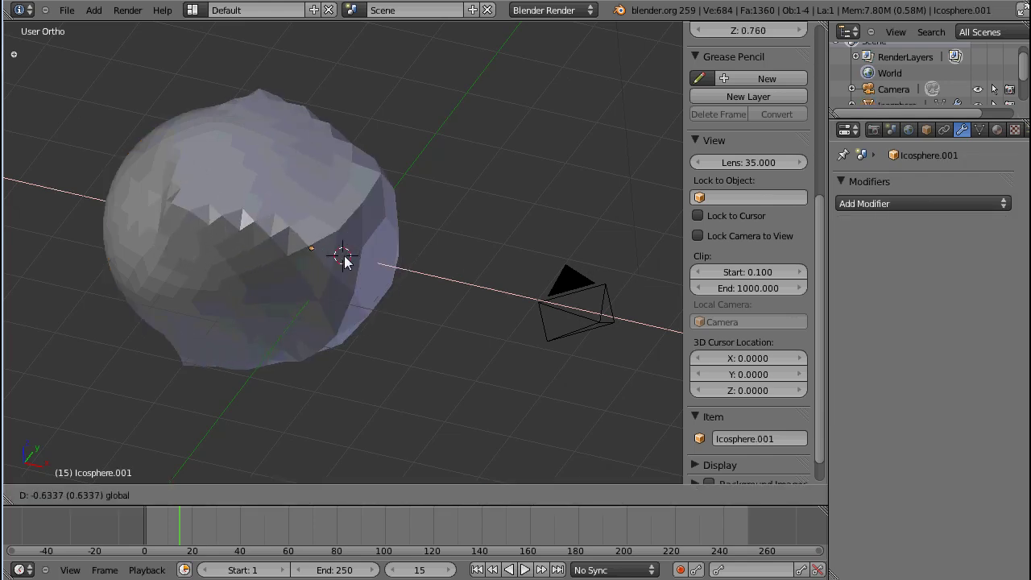
pyautogui.click(275, 228)
pyautogui.moveTo(273, 316); pyautogui.dragTo(281, 271, button='middle')
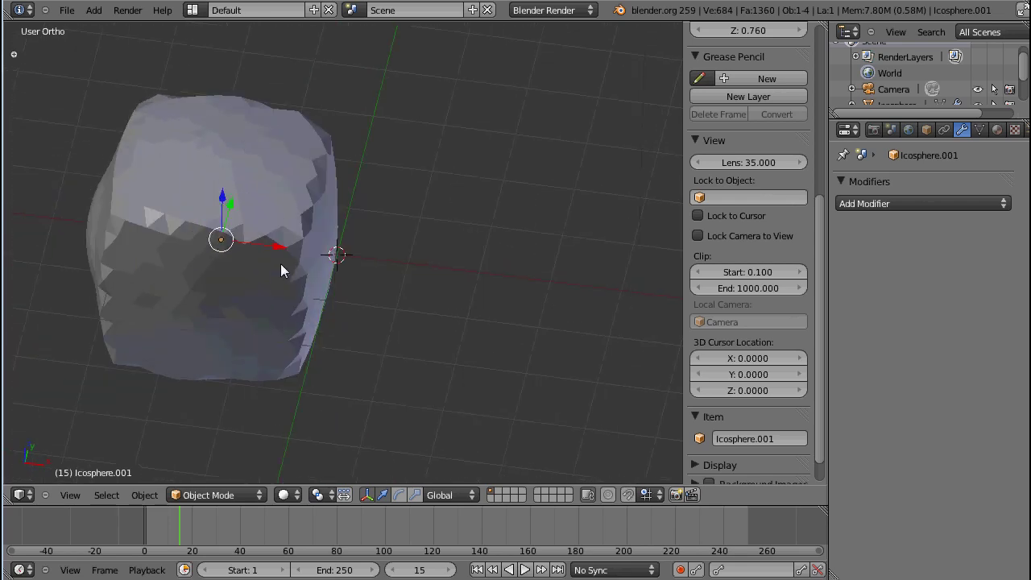
pyautogui.press('g')
pyautogui.click(266, 259)
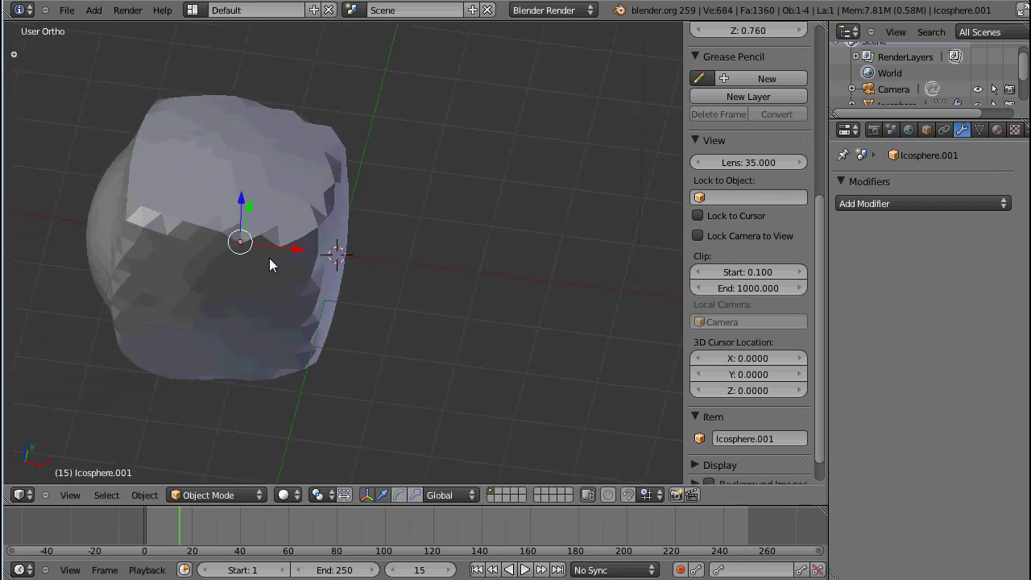
# Change the large icosphere's cast type to Cylinder and move the large icosphere along X relative to the small one.
pyautogui.rightClick(269, 258)
pyautogui.click(946, 278)
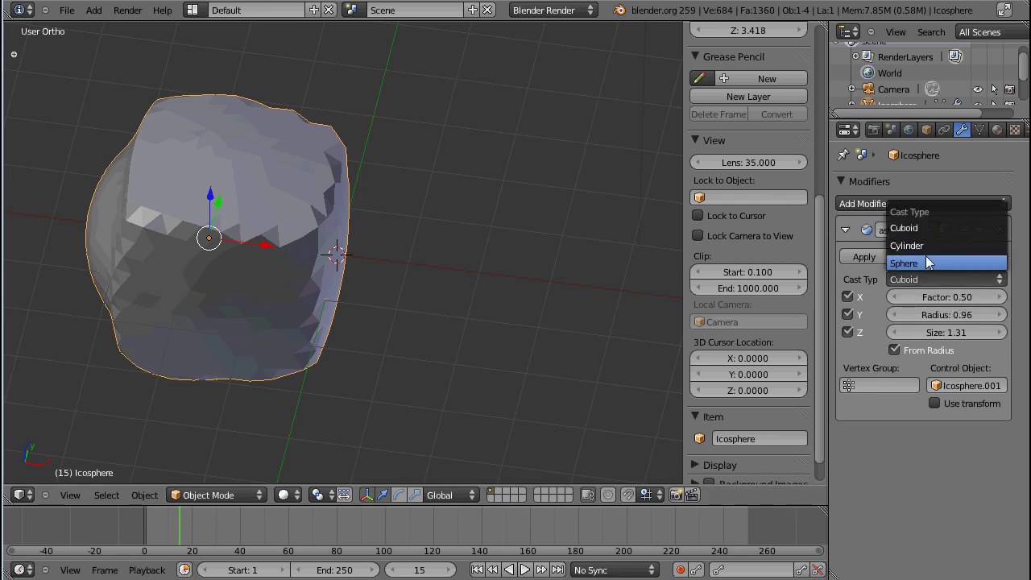
pyautogui.click(926, 246)
pyautogui.moveTo(322, 245); pyautogui.dragTo(330, 198, button='middle')
pyautogui.press('g')
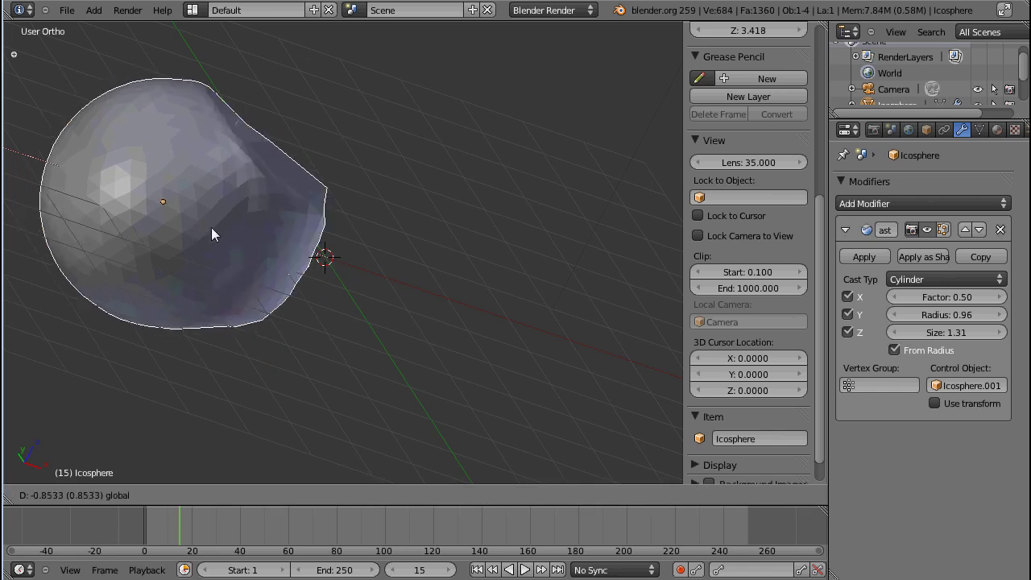
pyautogui.click(295, 260)
pyautogui.moveTo(295, 260); pyautogui.dragTo(322, 353, button='middle')
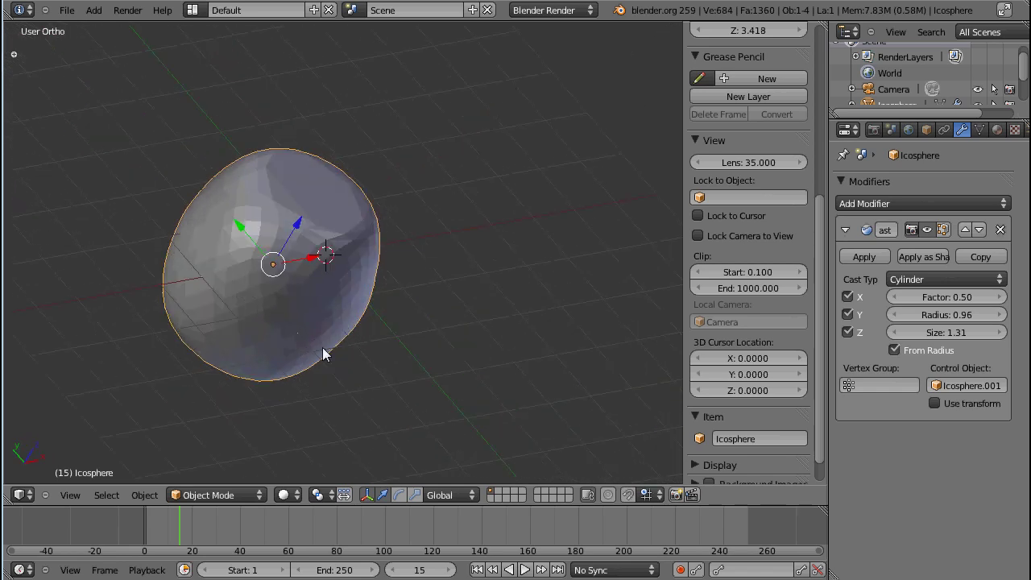
pyautogui.press('g')
pyautogui.press('z')
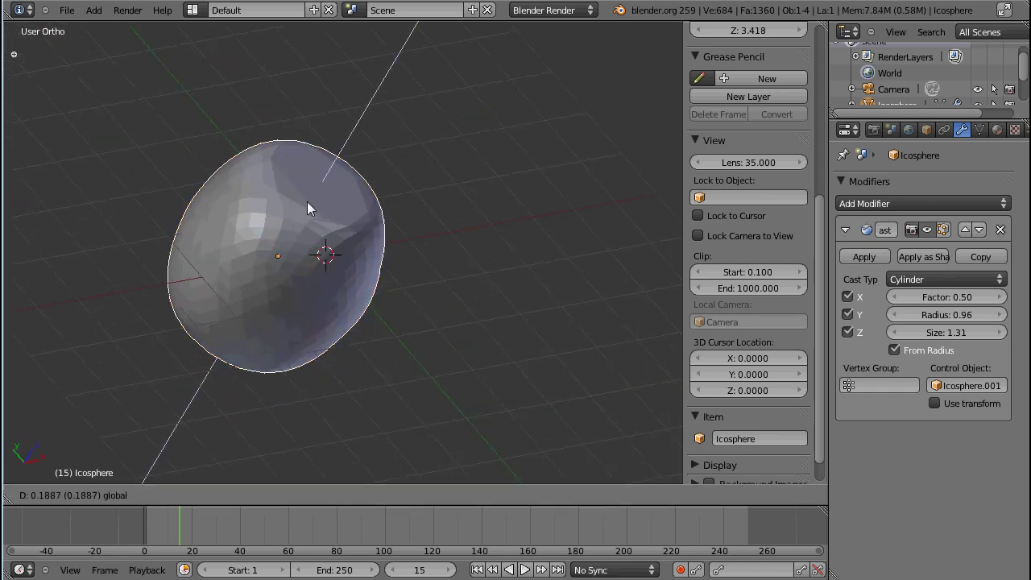
pyautogui.press('Escape')
pyautogui.rightClick(271, 272)
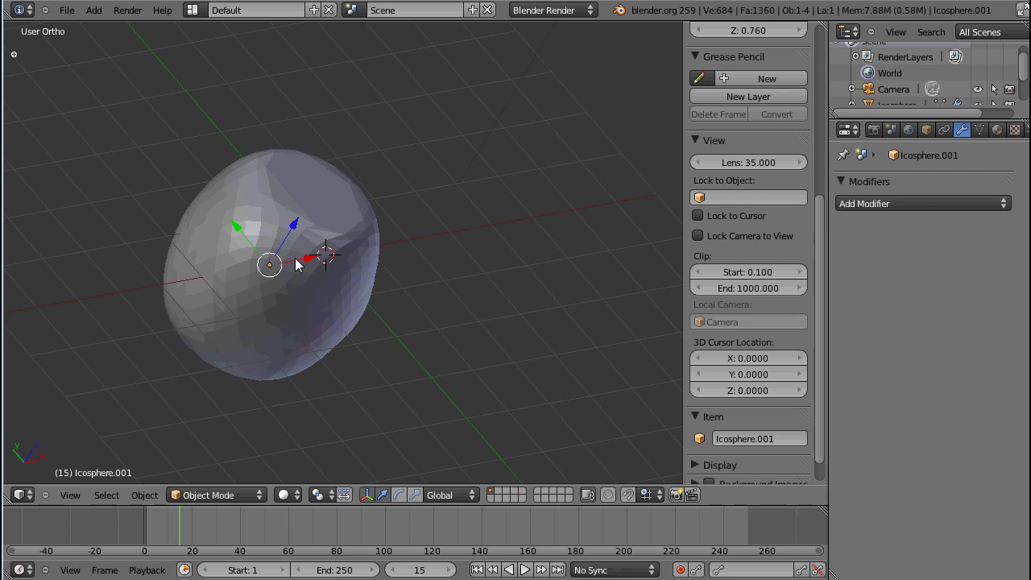
pyautogui.press('KP_1')
pyautogui.press('g')
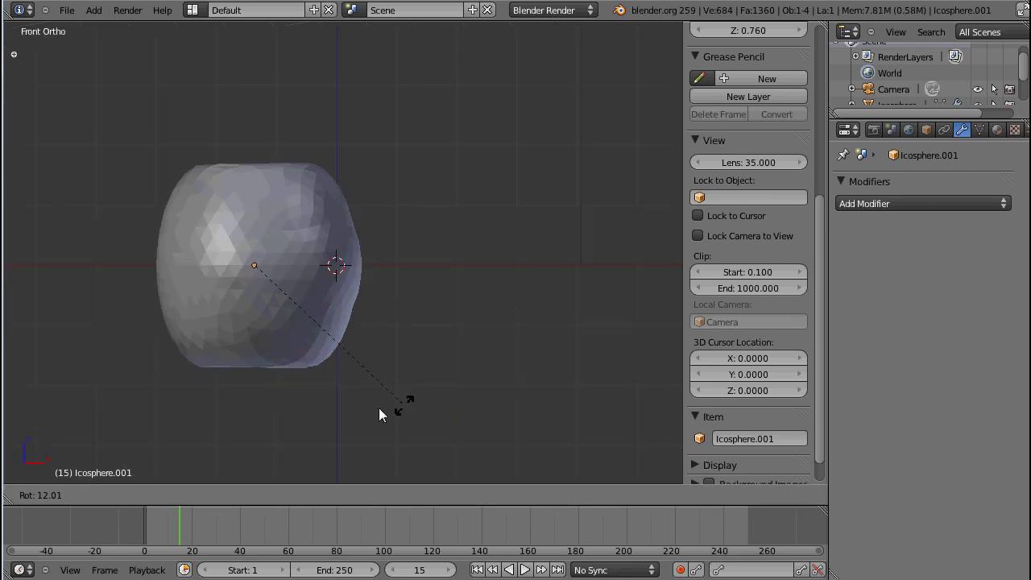
pyautogui.press('Escape')
# Rotate the large icosphere by 90 degrees in the front view and inspect the cylindrical cast.
pyautogui.moveTo(361, 260); pyautogui.dragTo(254, 267, button='middle')
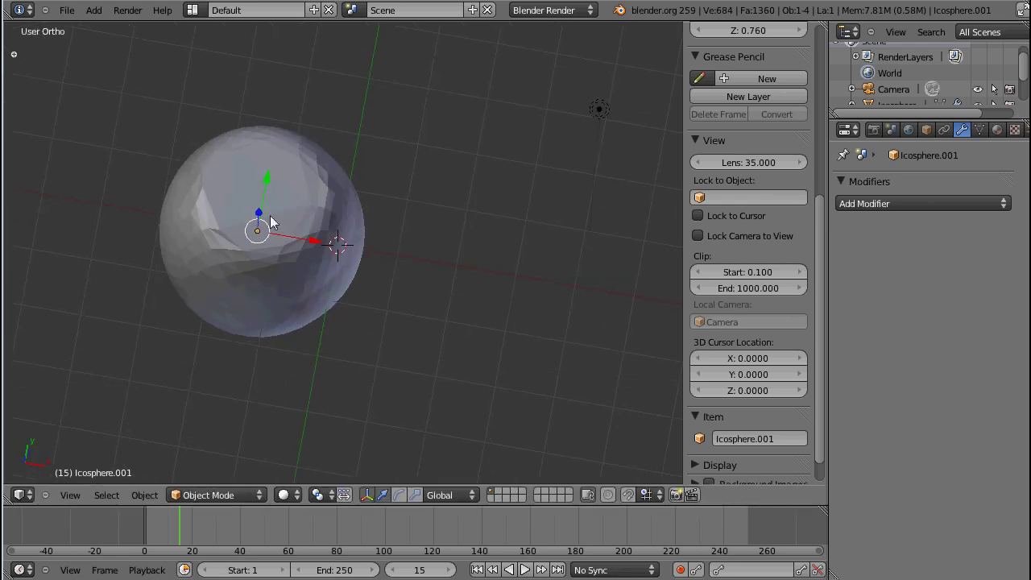
pyautogui.rightClick(254, 267)
pyautogui.press('r')
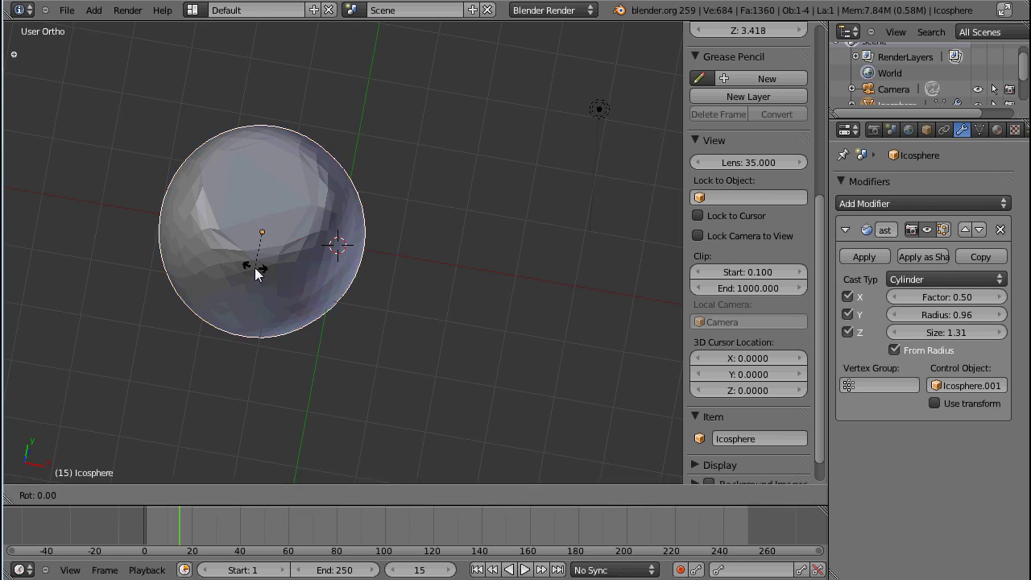
pyautogui.press('Escape')
pyautogui.press('KP_1')
pyautogui.write('r90')
pyautogui.press('Return')
pyautogui.moveTo(256, 264); pyautogui.dragTo(265, 292, button='middle')
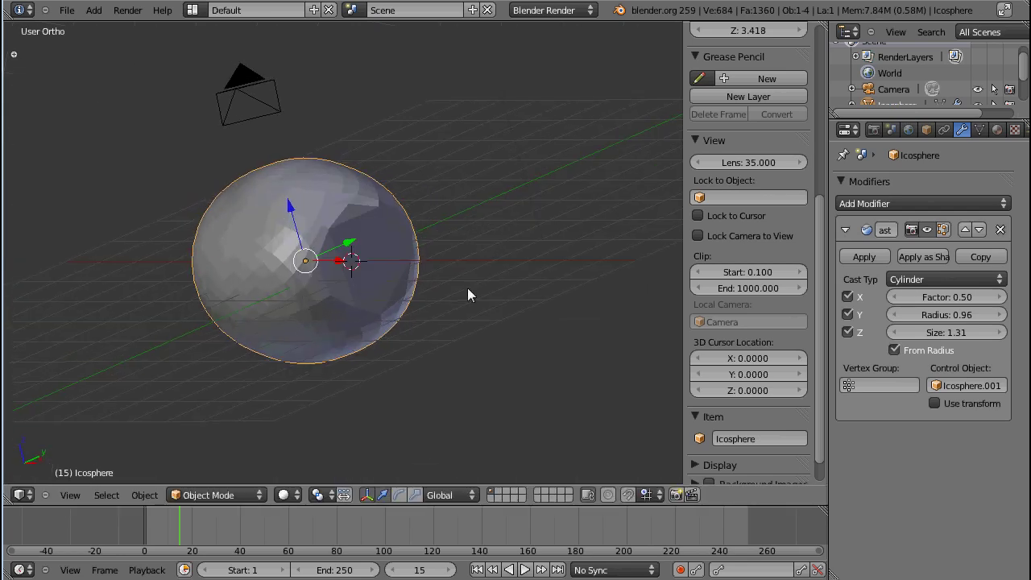
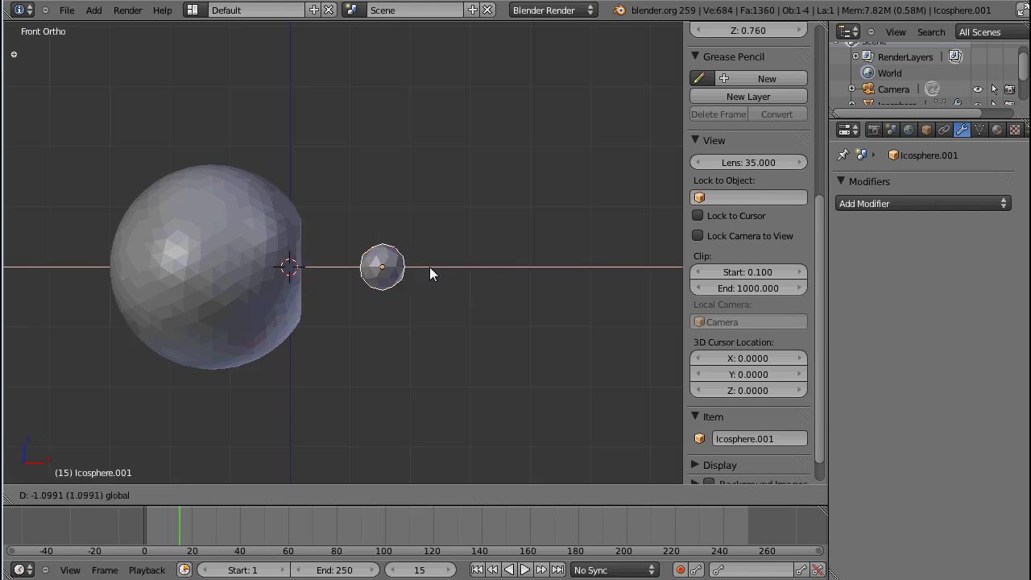
# Place the small icosphere just outside the large one and set the large icosphere's Cast radius to 0.62.
pyautogui.moveTo(411, 269)
pyautogui.mouseDown(button='middle')
pyautogui.moveTo(288, 281)
pyautogui.moveTo(393, 277)
pyautogui.mouseUp(button='middle')
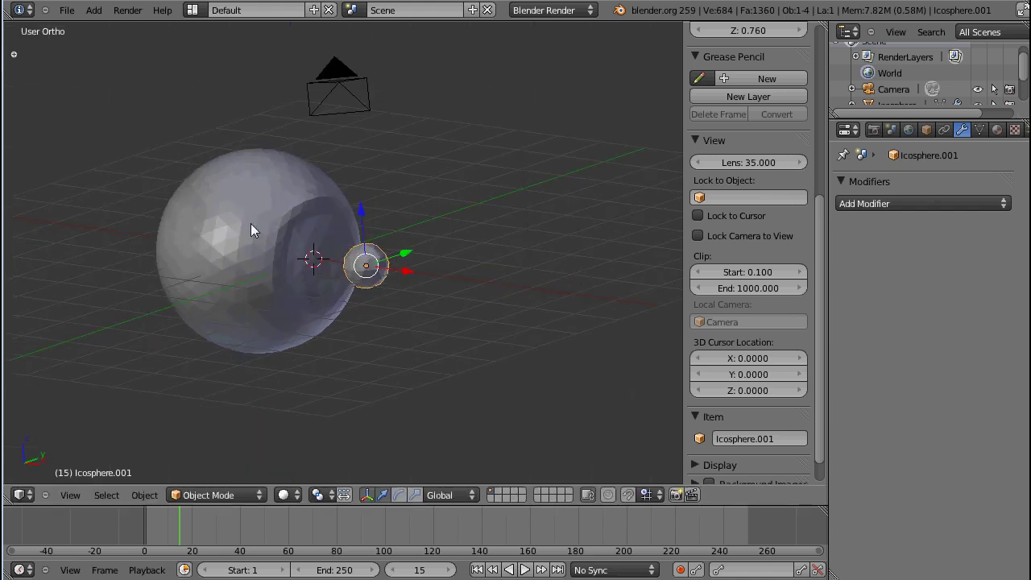
pyautogui.rightClick(276, 235)
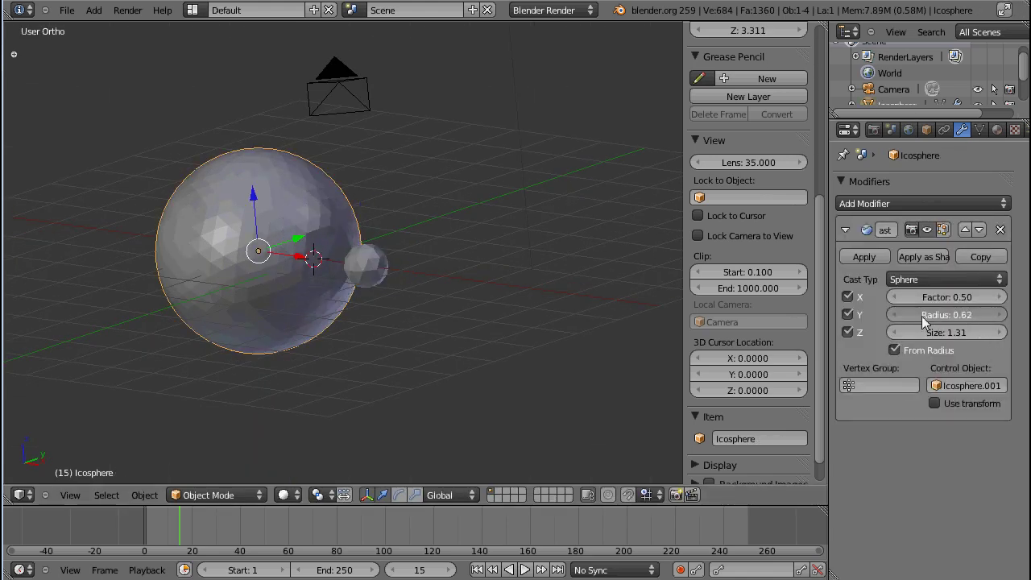
pyautogui.moveTo(483, 266); pyautogui.dragTo(246, 215, button='middle')
# Move the small icosphere along X into the large one's side and deepen the dent with a Cast radius of 0.76.
pyautogui.rightClick(356, 260)
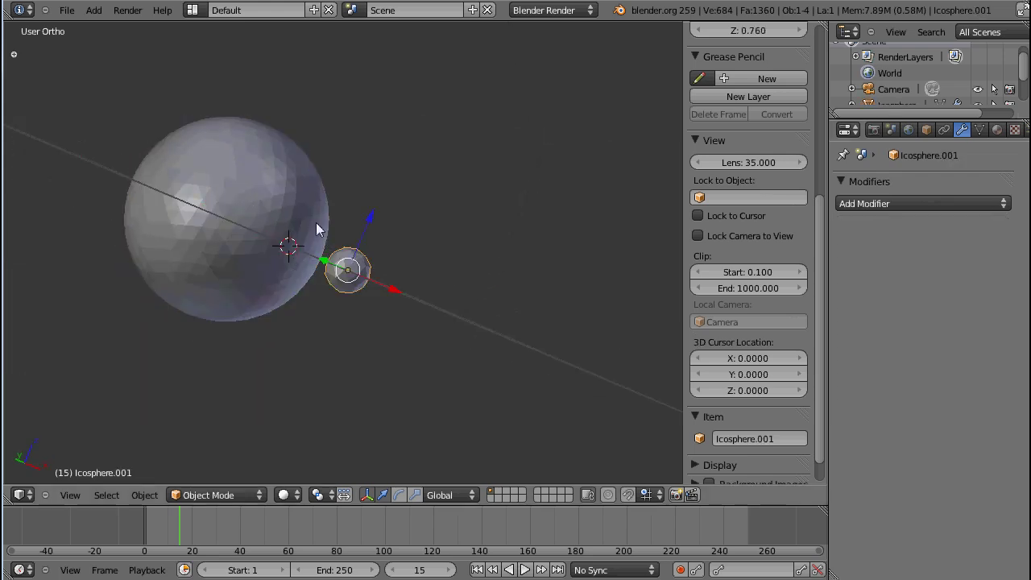
pyautogui.moveTo(357, 260); pyautogui.dragTo(211, 254, button='middle')
pyautogui.moveTo(437, 279); pyautogui.dragTo(394, 269)
pyautogui.click(394, 269)
pyautogui.moveTo(394, 274); pyautogui.dragTo(329, 296, button='middle')
pyautogui.scroll(2, 328, 296)
pyautogui.moveTo(381, 266)
pyautogui.mouseDown()
pyautogui.moveTo(365, 261)
pyautogui.moveTo(391, 278)
pyautogui.moveTo(367, 274)
pyautogui.mouseUp()
pyautogui.moveTo(367, 274); pyautogui.dragTo(217, 230, button='middle')
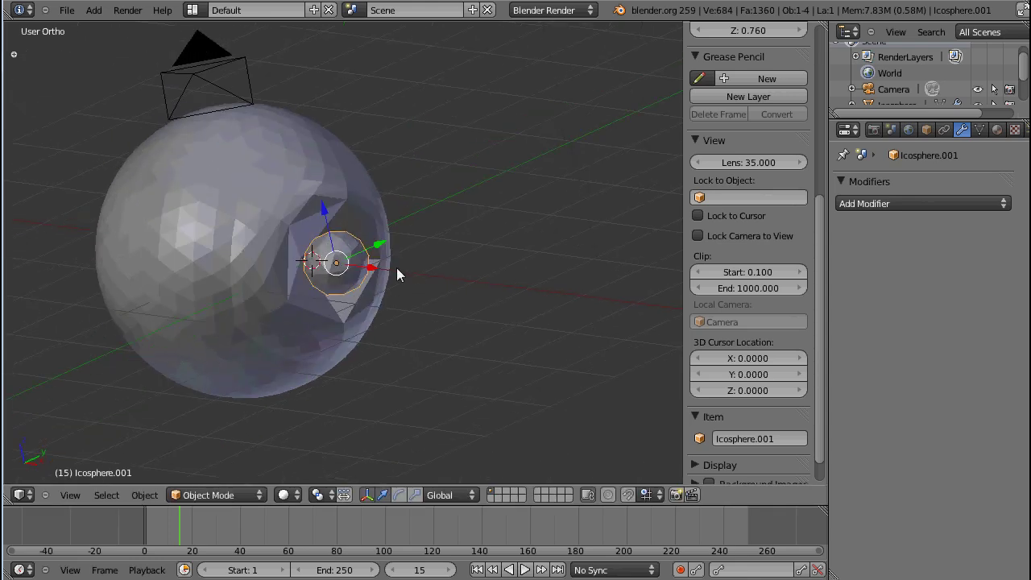
# Add a level 2 Subdivision Surface modifier to the large icosphere and place it above the Cast modifier.
pyautogui.rightClick(273, 244)
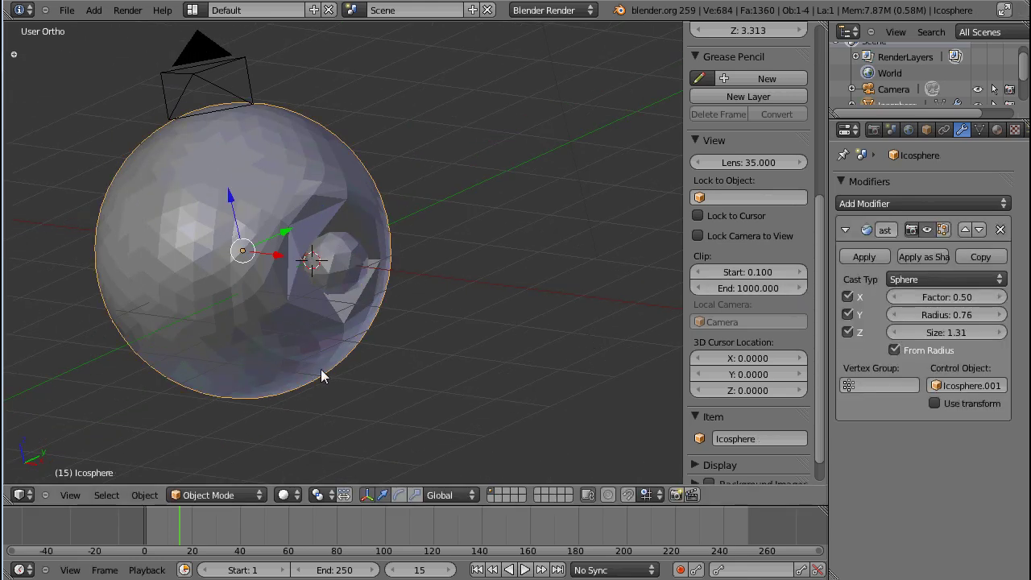
pyautogui.hotkey('ctrl', '2')
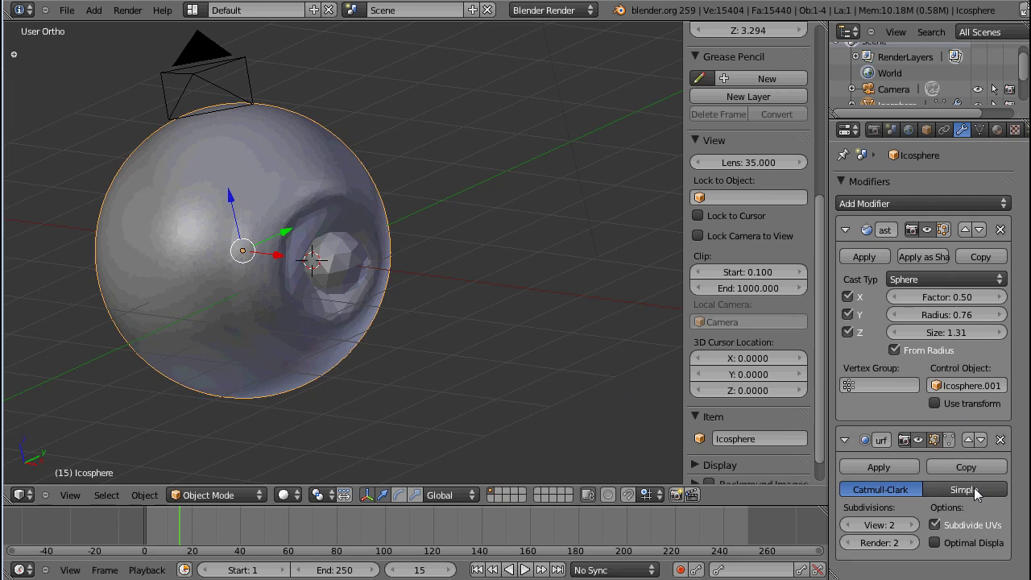
pyautogui.click(967, 439)
pyautogui.moveTo(362, 290)
pyautogui.mouseDown(button='middle')
pyautogui.moveTo(301, 293)
pyautogui.moveTo(329, 251)
pyautogui.moveTo(298, 290)
pyautogui.moveTo(351, 292)
pyautogui.mouseUp(button='middle')
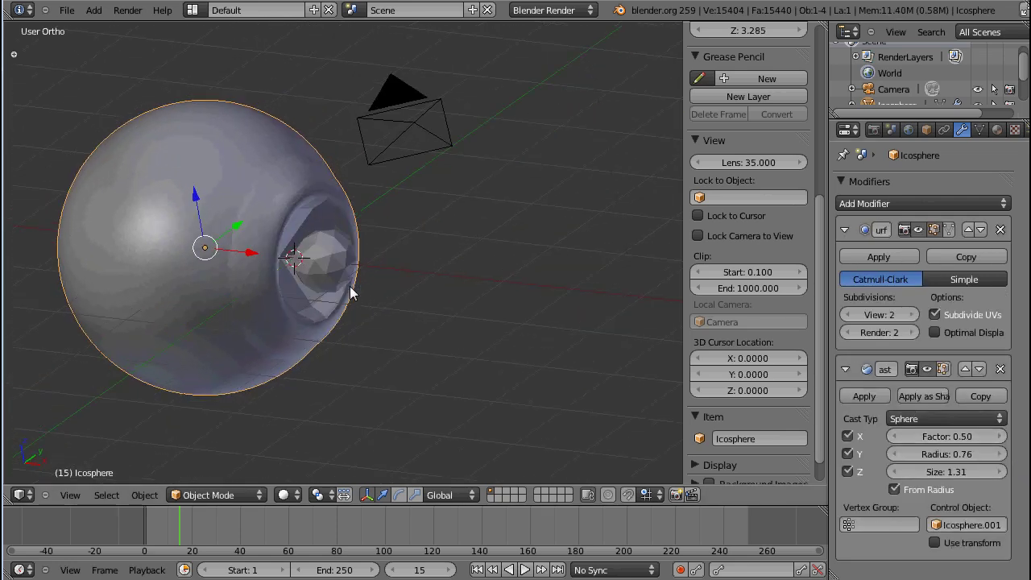
# Move the small icosphere along X near the smoothed dent and examine how the dent follows it.
pyautogui.rightClick(348, 275)
pyautogui.scroll(3, 372, 307)
pyautogui.press('g')
pyautogui.press('x')
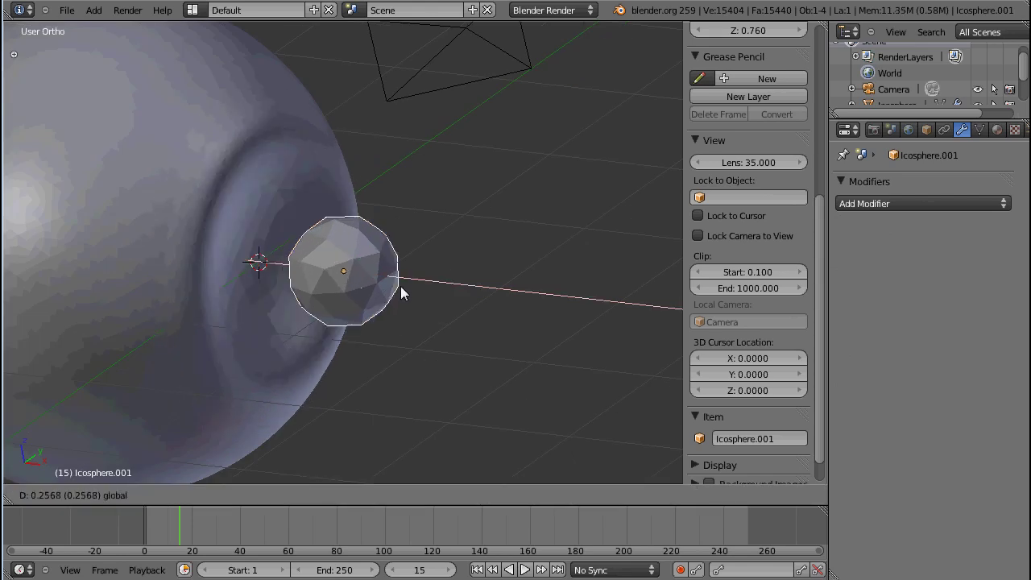
pyautogui.click(363, 322)
pyautogui.moveTo(363, 322); pyautogui.dragTo(352, 274, button='middle')
pyautogui.press('g')
pyautogui.press('x')
pyautogui.click(355, 280)
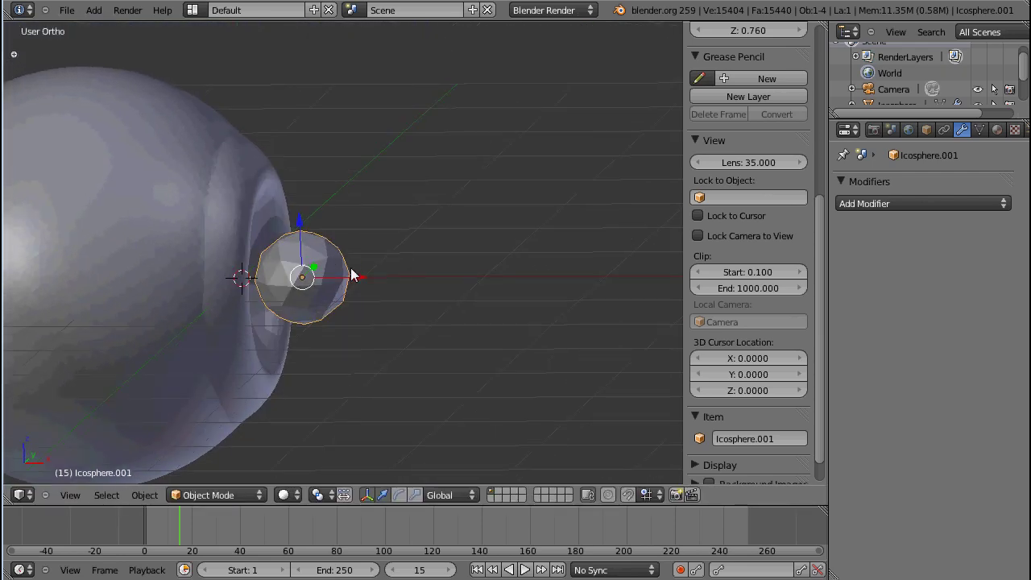
# Move the small icosphere along X in the dent, examine the deformation from several angles, and pull it clear of the large one.
pyautogui.press('g')
pyautogui.press('x')
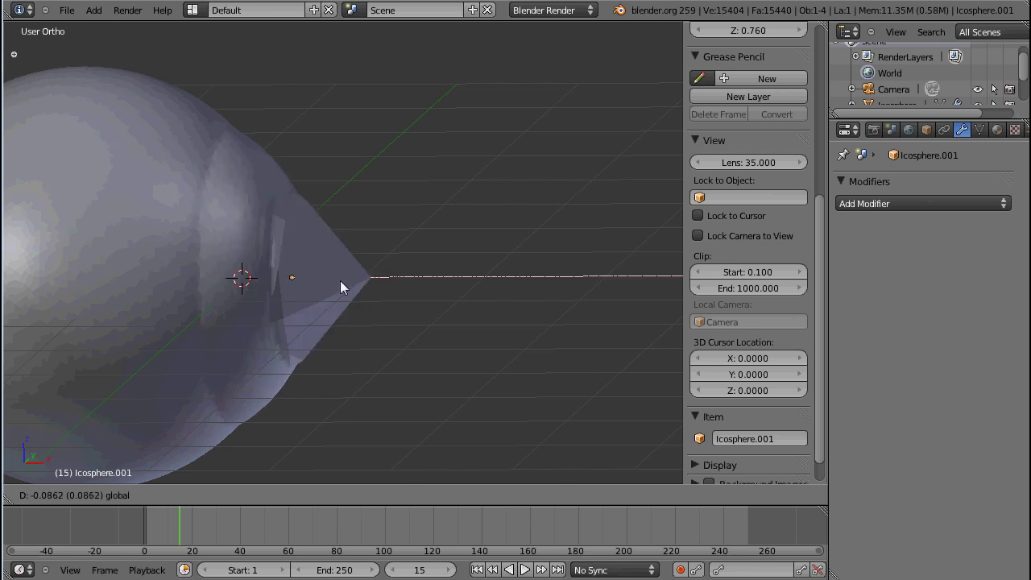
pyautogui.click(358, 282)
pyautogui.moveTo(358, 282); pyautogui.dragTo(337, 292, button='middle')
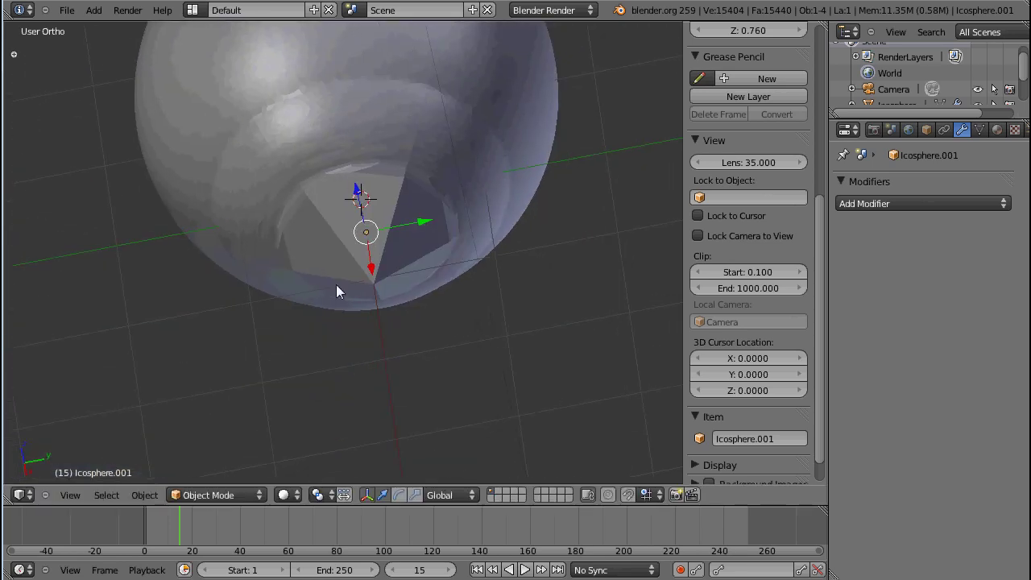
pyautogui.moveTo(393, 471); pyautogui.dragTo(495, 400, button='middle')
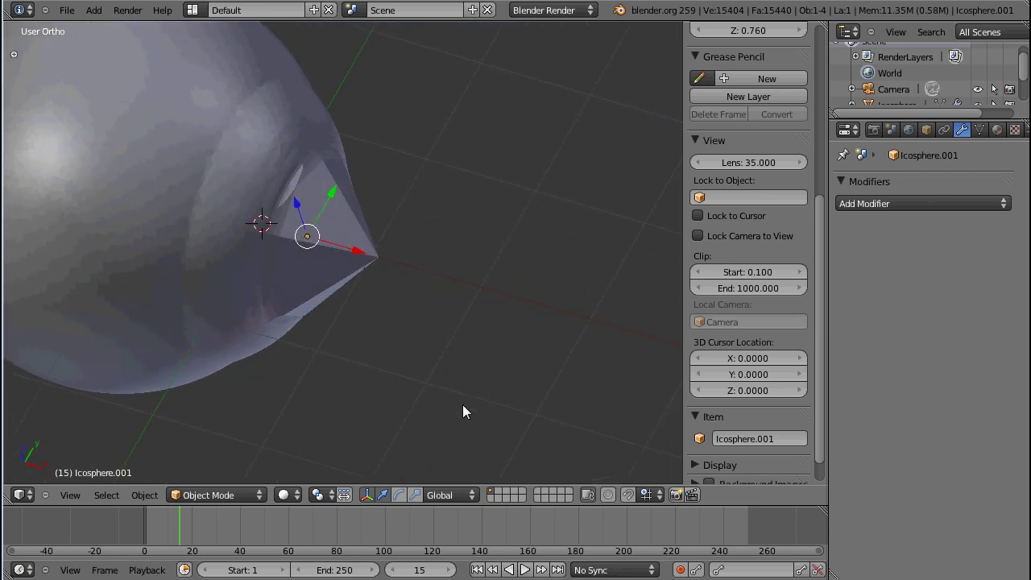
pyautogui.moveTo(430, 379); pyautogui.dragTo(392, 275, button='middle')
pyautogui.moveTo(342, 267); pyautogui.dragTo(450, 354)
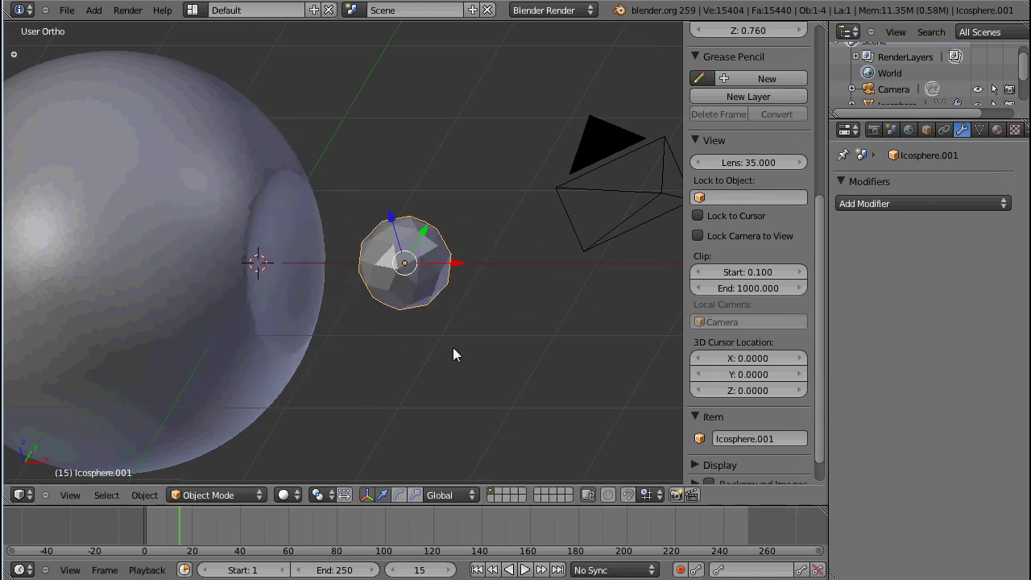
# Remove the Subdivision Surface modifier from the large icosphere, keeping only its Cast modifier.
pyautogui.press('KP_1')
pyautogui.scroll(-6, 459, 351)
pyautogui.rightClick(290, 280)
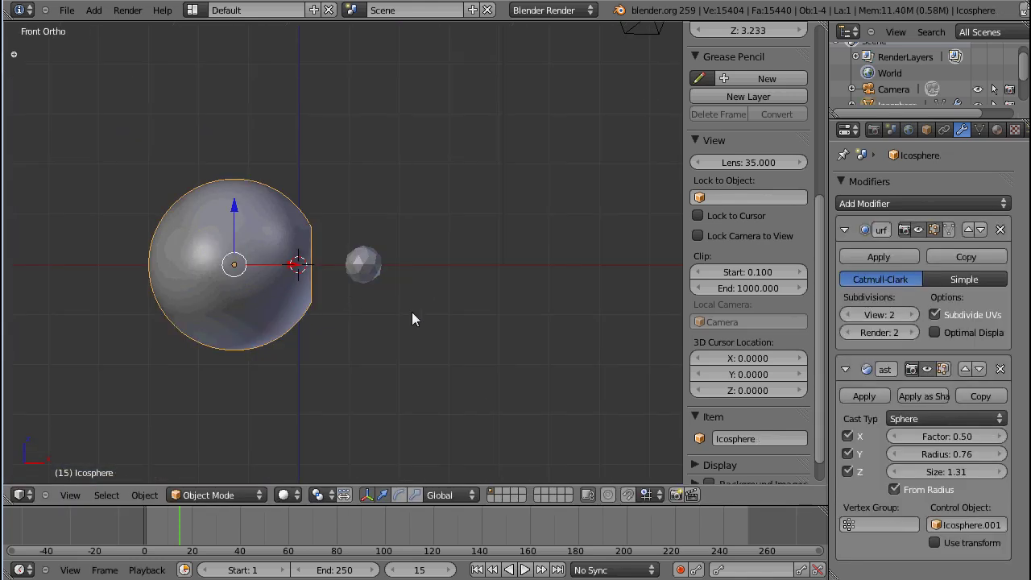
pyautogui.keyDown('shift'); pyautogui.moveTo(412, 319); pyautogui.dragTo(532, 337, button='middle'); pyautogui.keyUp('shift')
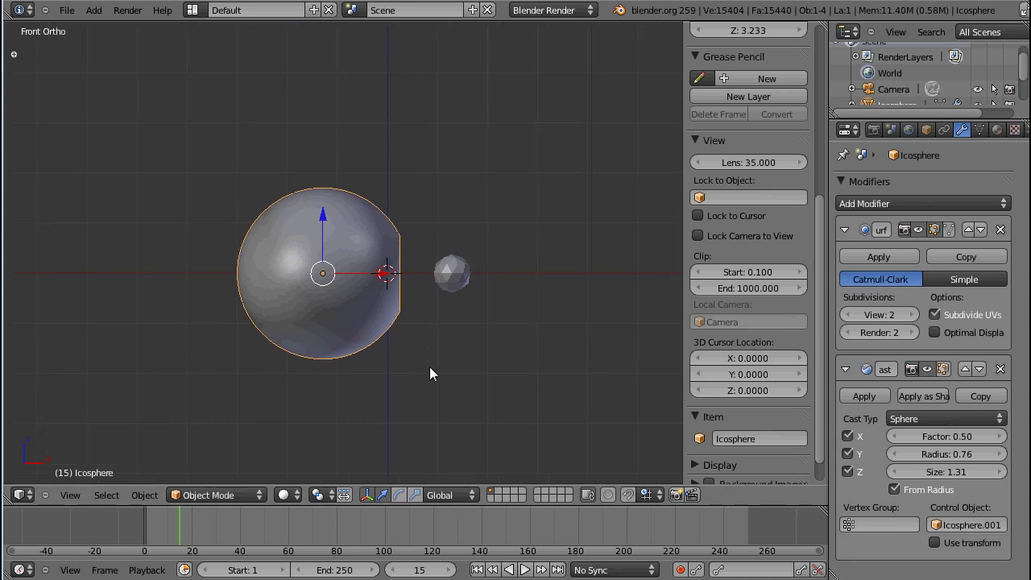
pyautogui.scroll(3, 451, 368)
pyautogui.scroll(-2, 481, 371)
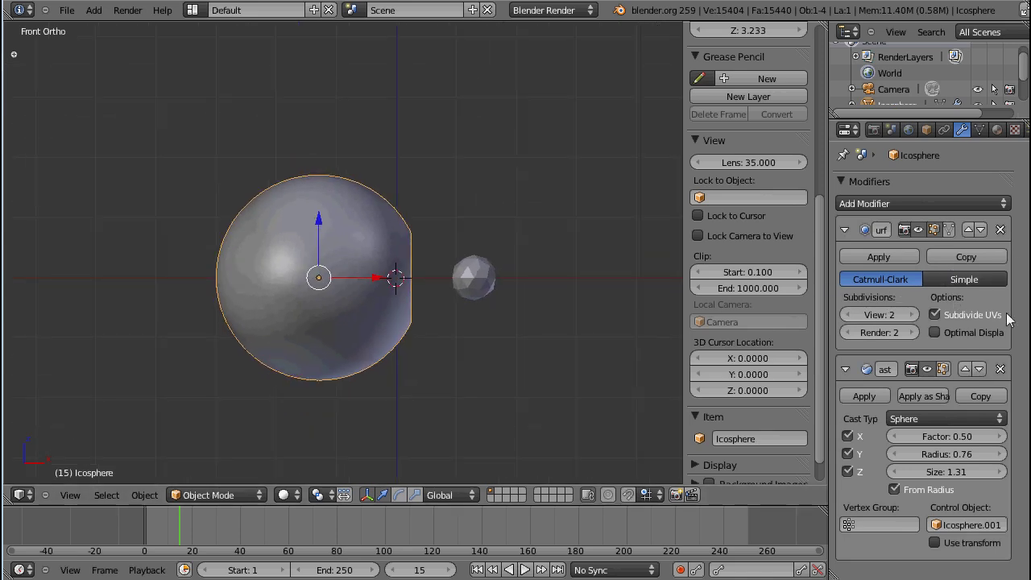
pyautogui.click(1001, 230)
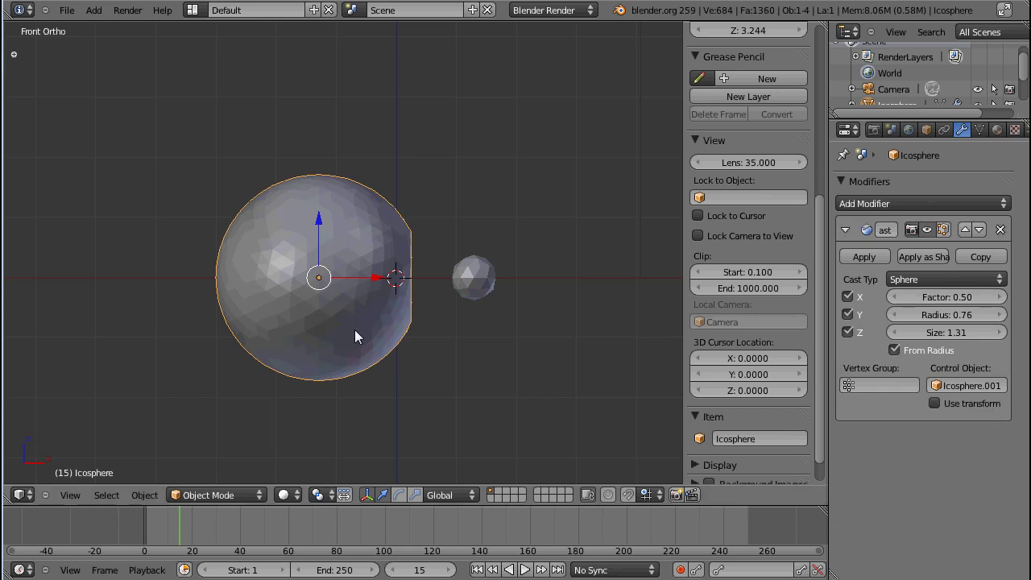
# Add a cube above the small icosphere at about X 1.46, Z 2.29 and scale it down to about 0.4 units.
pyautogui.click(482, 148)
pyautogui.hotkey('shift', 'a')
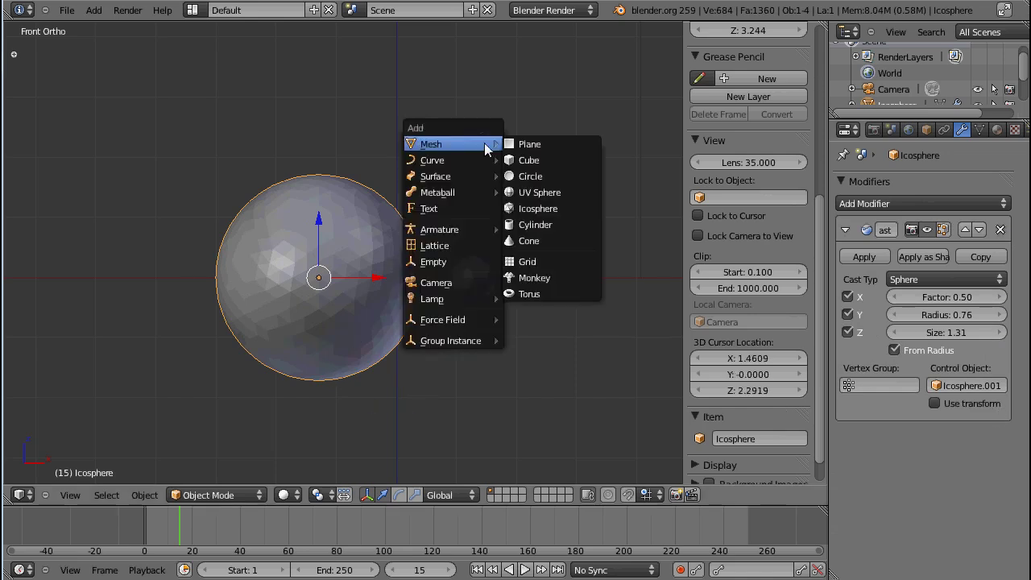
pyautogui.click(569, 161)
pyautogui.press('s')
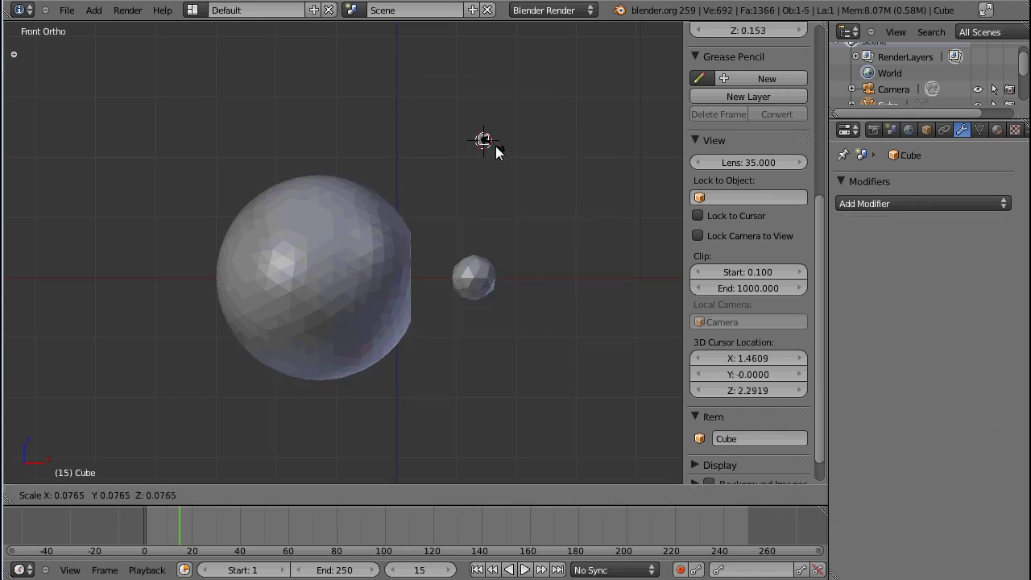
pyautogui.click(508, 153)
# Parent the cube to the large icosphere and set the large icosphere's duplication to Verts.
pyautogui.keyDown('shift'); pyautogui.rightClick(352, 217); pyautogui.keyUp('shift')
pyautogui.hotkey('ctrl', 'p')
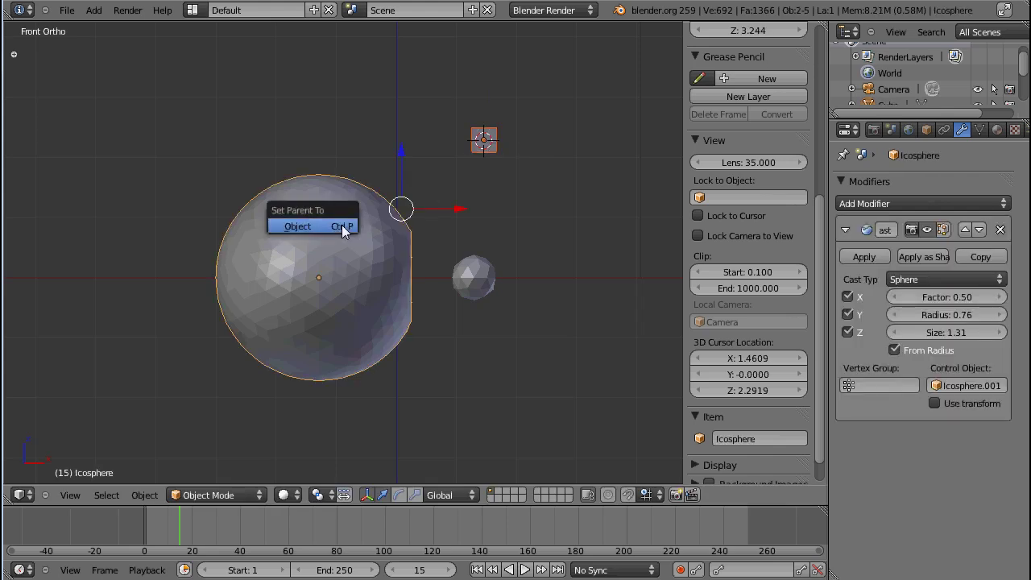
pyautogui.click(341, 229)
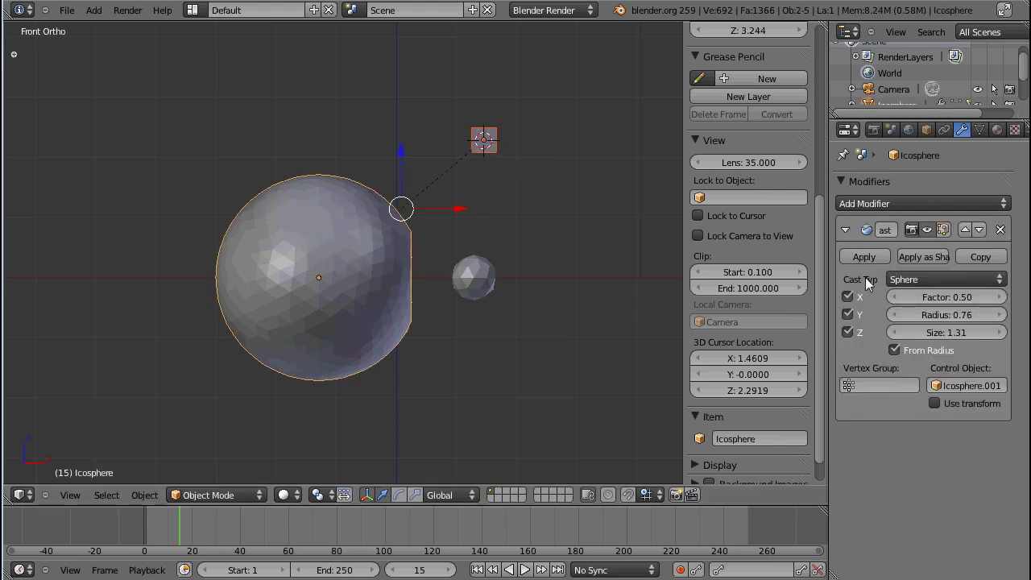
pyautogui.click(925, 130)
pyautogui.scroll(-5, 890, 477)
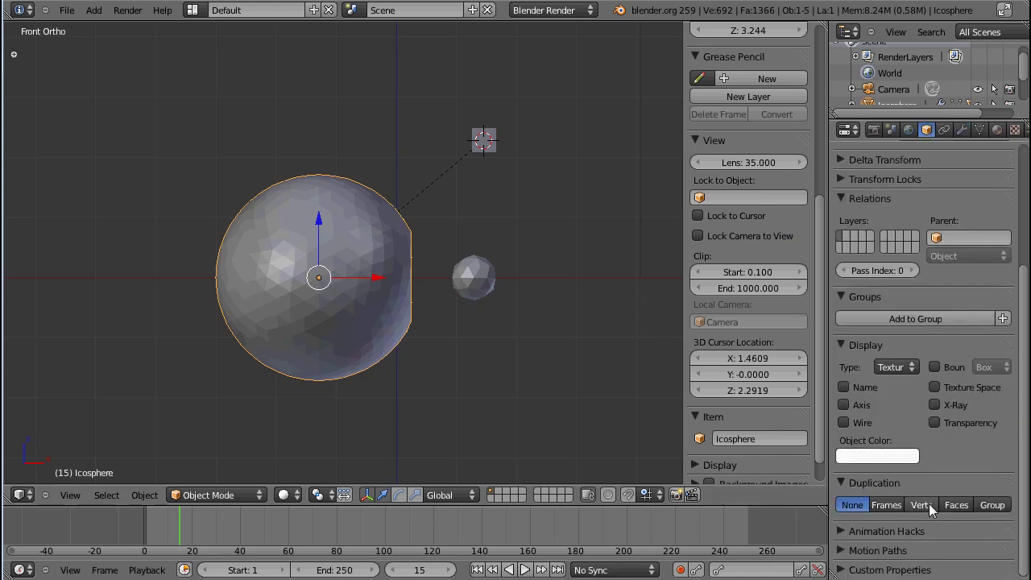
pyautogui.click(920, 505)
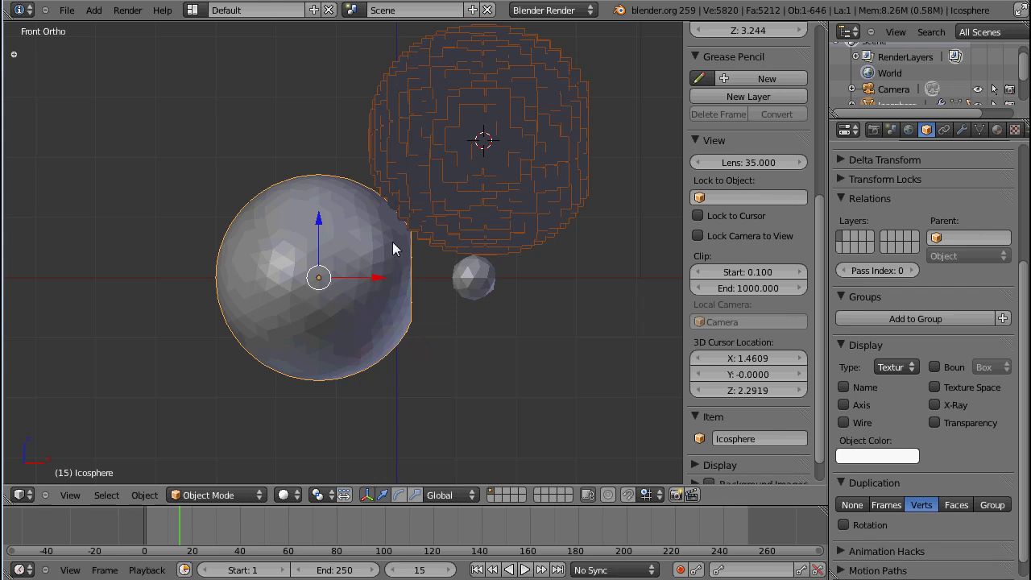
# Move the cube to the large icosphere's centre in the front view.
pyautogui.rightClick(488, 150)
pyautogui.press('g')
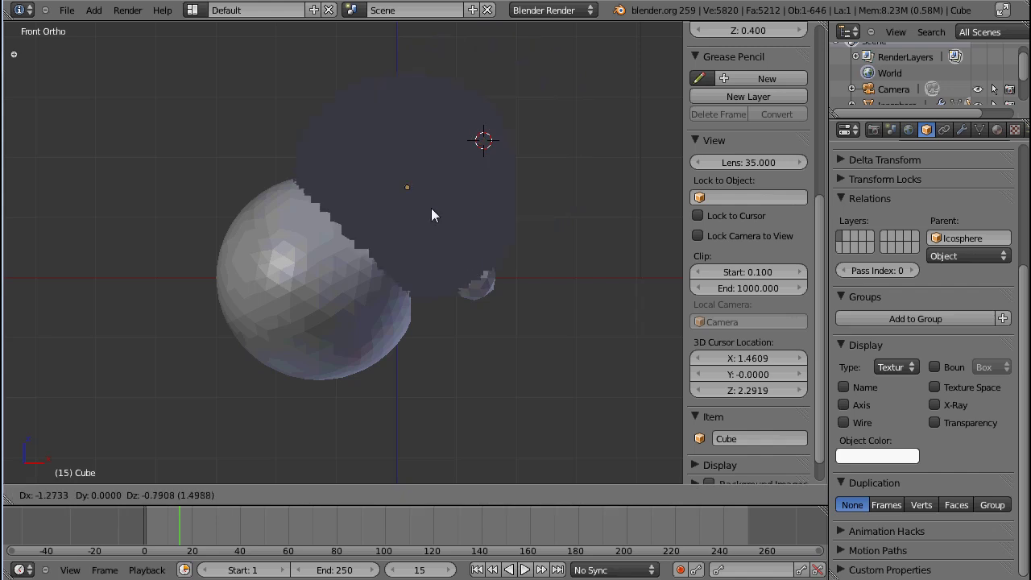
pyautogui.click(344, 299)
# Scale the cube down to about 0.33 of its size and nudge it along X onto the large icosphere's centre.
pyautogui.press('z')
pyautogui.moveTo(343, 300)
pyautogui.mouseDown(button='middle')
pyautogui.moveTo(356, 228)
pyautogui.moveTo(360, 296)
pyautogui.mouseUp(button='middle')
pyautogui.press('s')
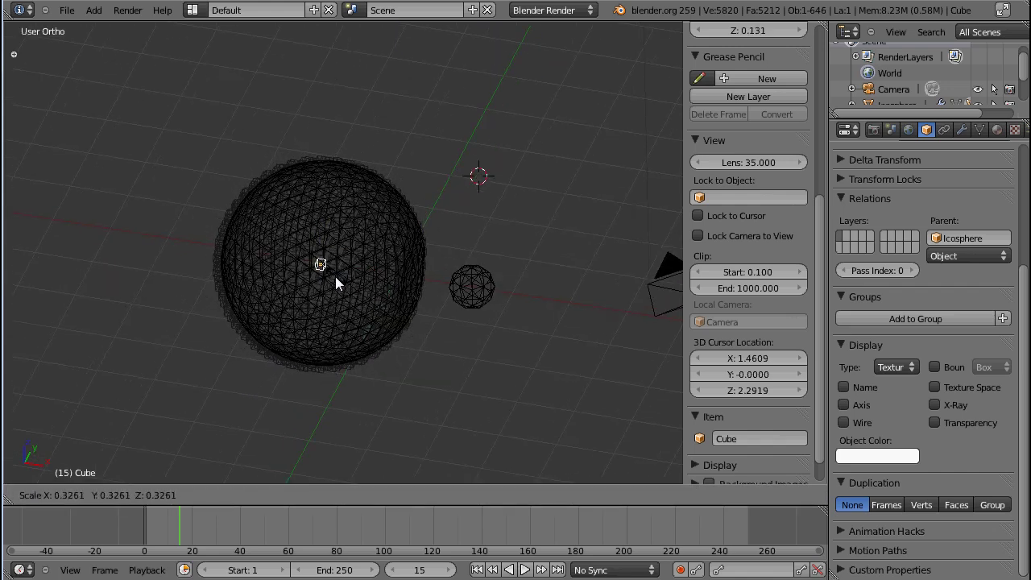
pyautogui.click(335, 278)
pyautogui.press('z')
pyautogui.press('KP_1')
pyautogui.press('KP_7')
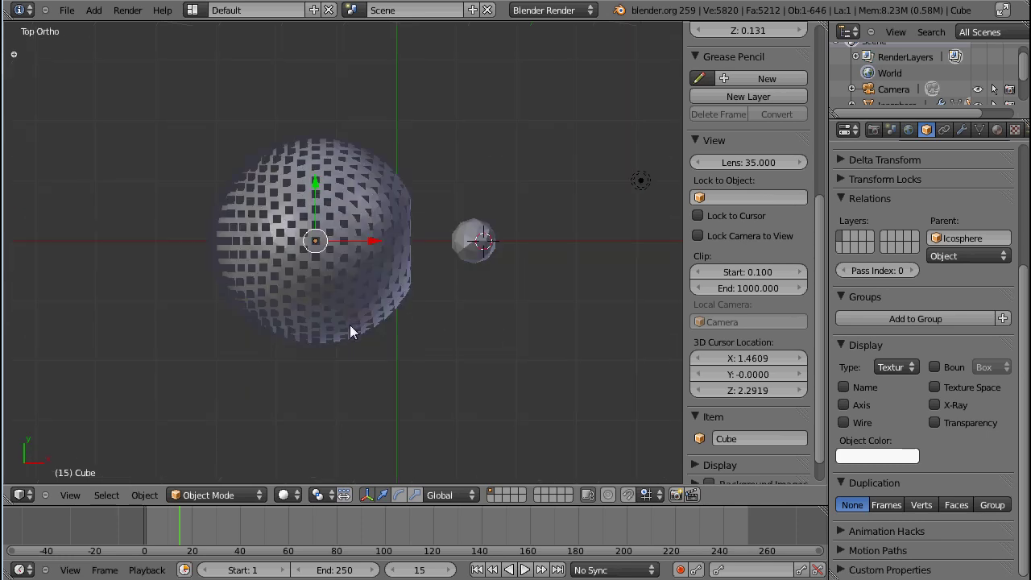
pyautogui.moveTo(366, 240); pyautogui.dragTo(366, 241)
# Select the small icosphere and slide it along X into the cube-covered large icosphere.
pyautogui.moveTo(391, 368); pyautogui.dragTo(488, 362, button='middle')
pyautogui.rightClick(489, 360)
pyautogui.moveTo(524, 382); pyautogui.dragTo(439, 358)
pyautogui.press('s')
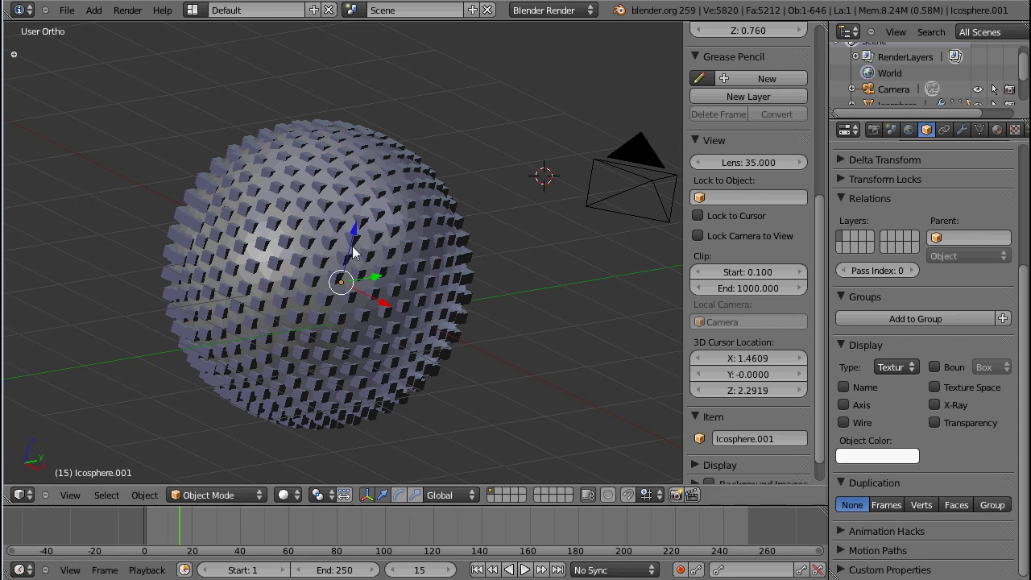
# Select the large icosphere and set its Cast radius to 1.03.
pyautogui.rightClick(394, 192)
pyautogui.click(961, 130)
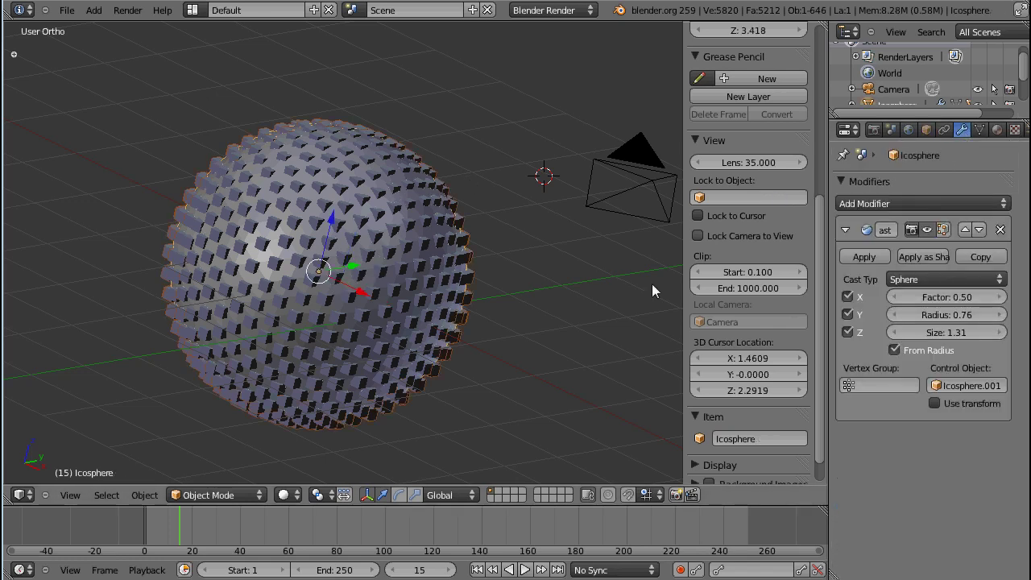
pyautogui.moveTo(958, 314); pyautogui.dragTo(983, 319)
# Select the small icosphere inside the large one using wireframe display, and restore solid shading.
pyautogui.press('z')
pyautogui.rightClick(369, 300)
pyautogui.press('g')
pyautogui.press('x')
pyautogui.press('z')
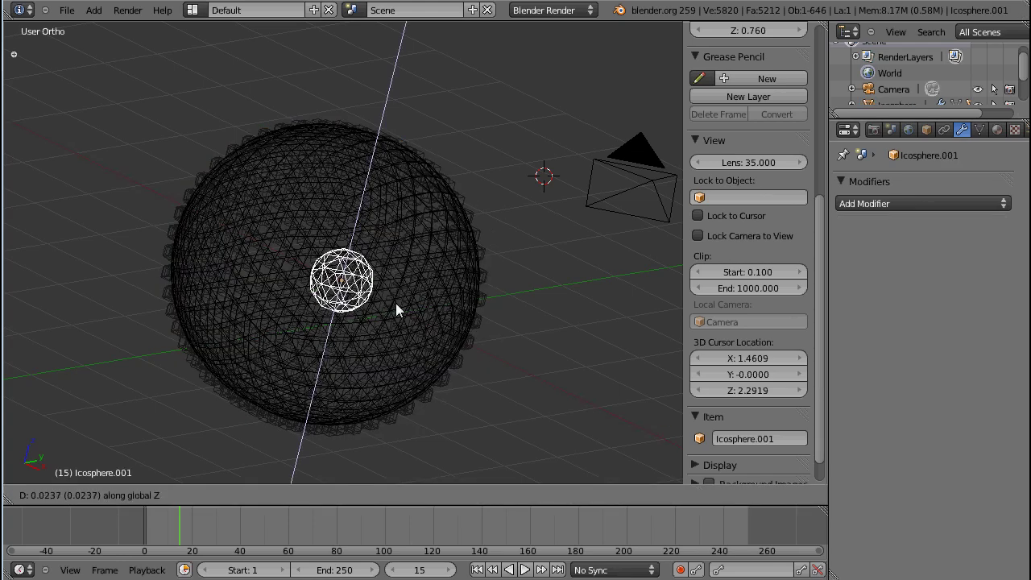
pyautogui.press('Escape')
pyautogui.press('z')
pyautogui.press('g')
pyautogui.press('x')
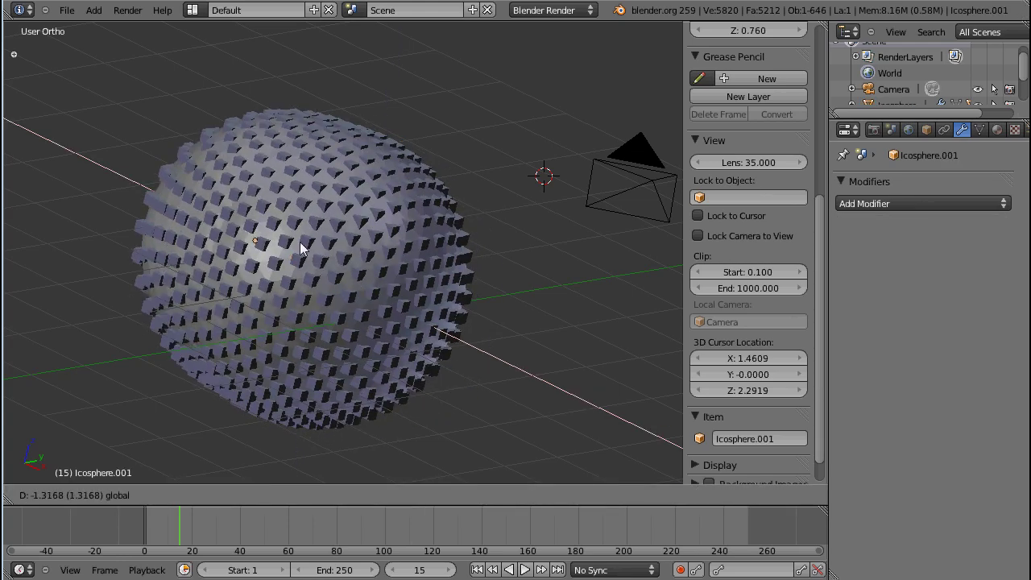
pyautogui.press('Escape')
# Move the small icosphere freely through the large one and place it at the large one's positive X side.
pyautogui.press('g')
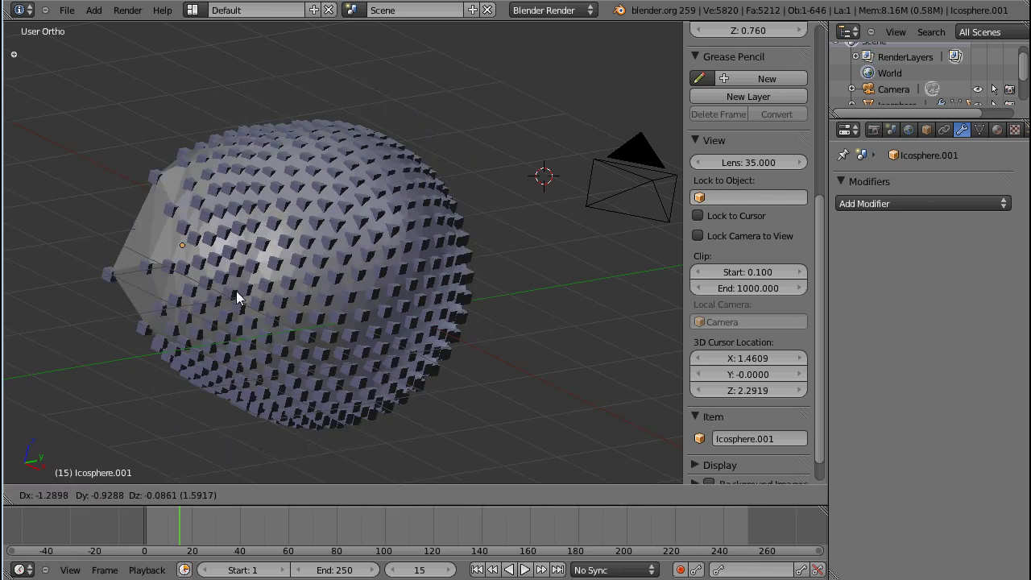
pyautogui.click(531, 368)
pyautogui.moveTo(531, 368); pyautogui.dragTo(453, 399, button='middle')
pyautogui.press('KP_1')
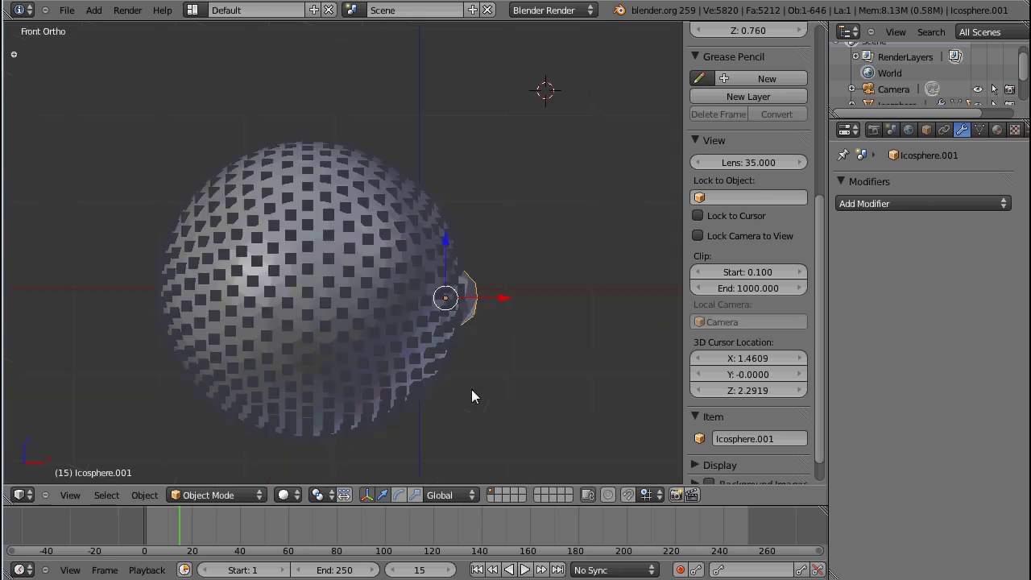
# Scale the small icosphere up to about 1.28 units, checking it in wireframe display.
pyautogui.press('z')
pyautogui.moveTo(550, 341); pyautogui.dragTo(436, 390, button='middle')
pyautogui.press('s')
pyautogui.click(599, 423)
pyautogui.press('z')
# Move the enlarged small icosphere along Y across the dented side of the large one.
pyautogui.press('g')
pyautogui.press('y')
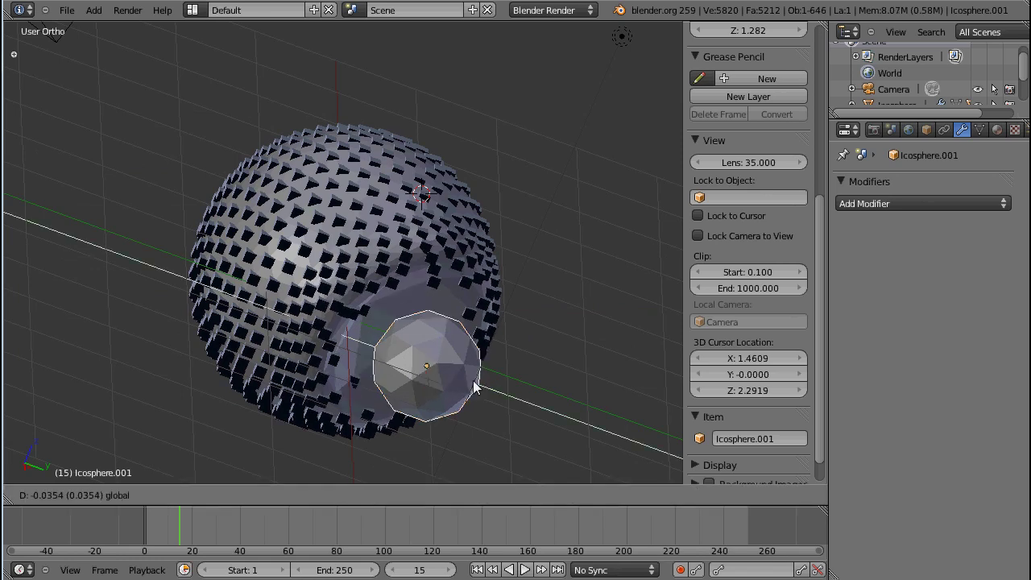
pyautogui.click(470, 387)
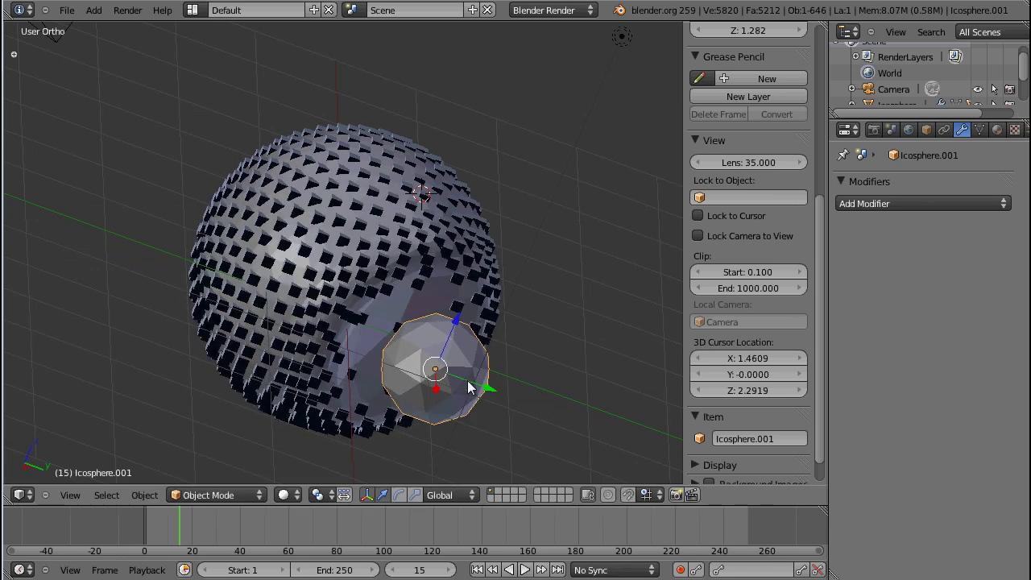
pyautogui.press('KP_7')
pyautogui.press('g')
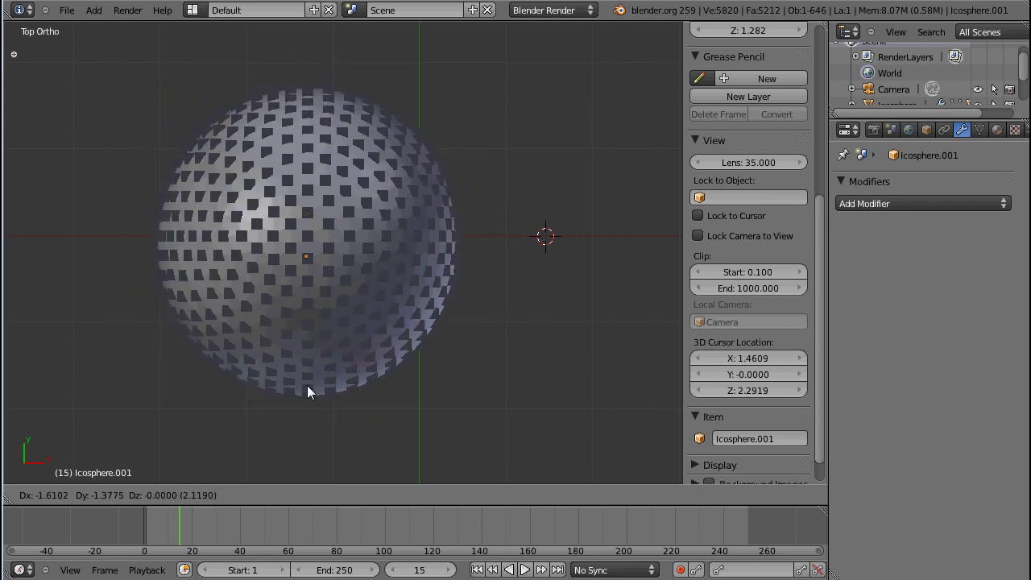
pyautogui.press('Escape')
# Move the small icosphere inside the lower part of the large one in the front view.
pyautogui.press('KP_1')
pyautogui.press('g')
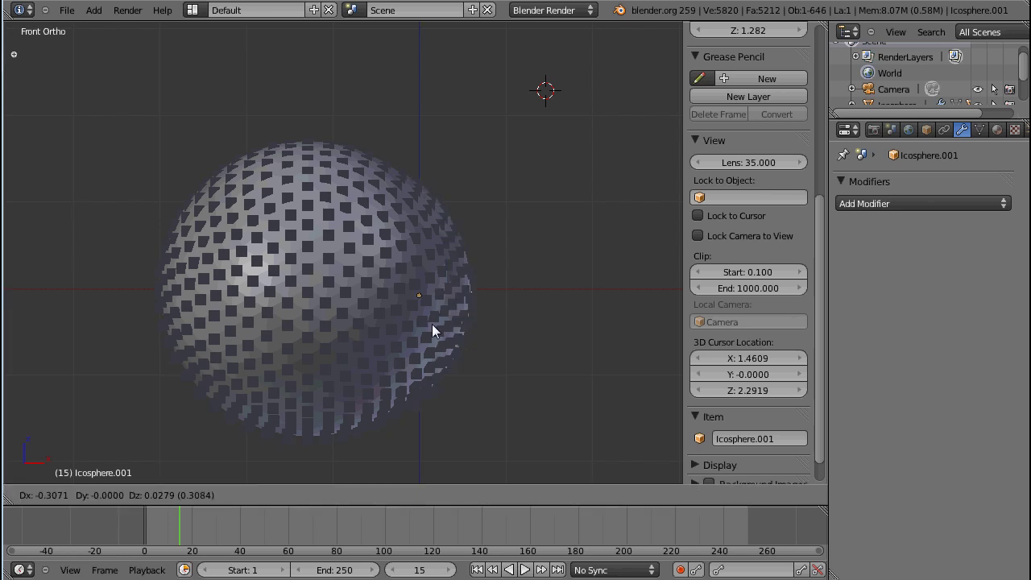
pyautogui.click(351, 351)
pyautogui.press('z')
pyautogui.press('z')
pyautogui.press('g')
pyautogui.click(355, 400)
# Select the large icosphere and enable Rotation for its vertex duplication.
pyautogui.rightClick(355, 401)
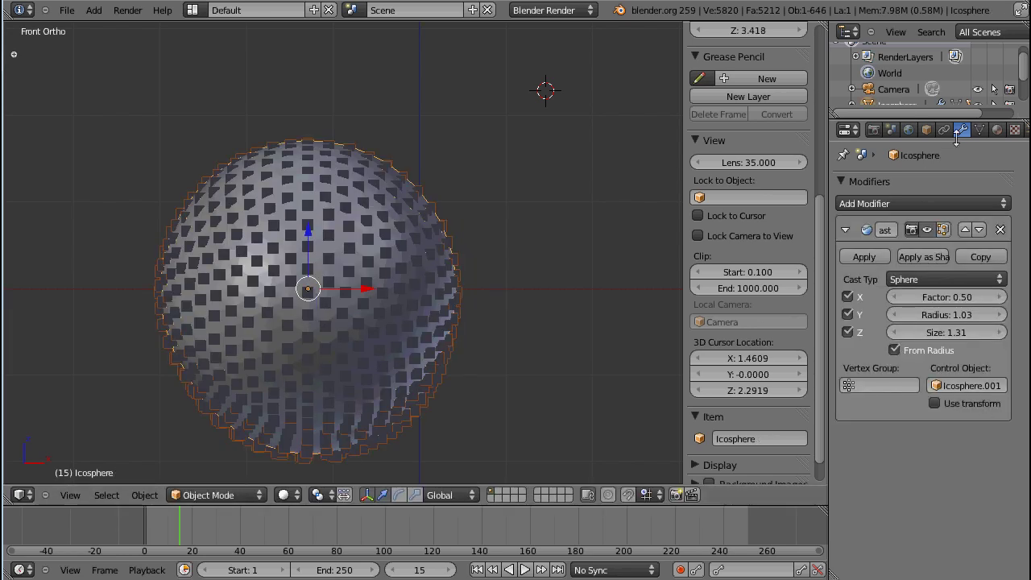
pyautogui.click(926, 130)
pyautogui.scroll(-1, 947, 481)
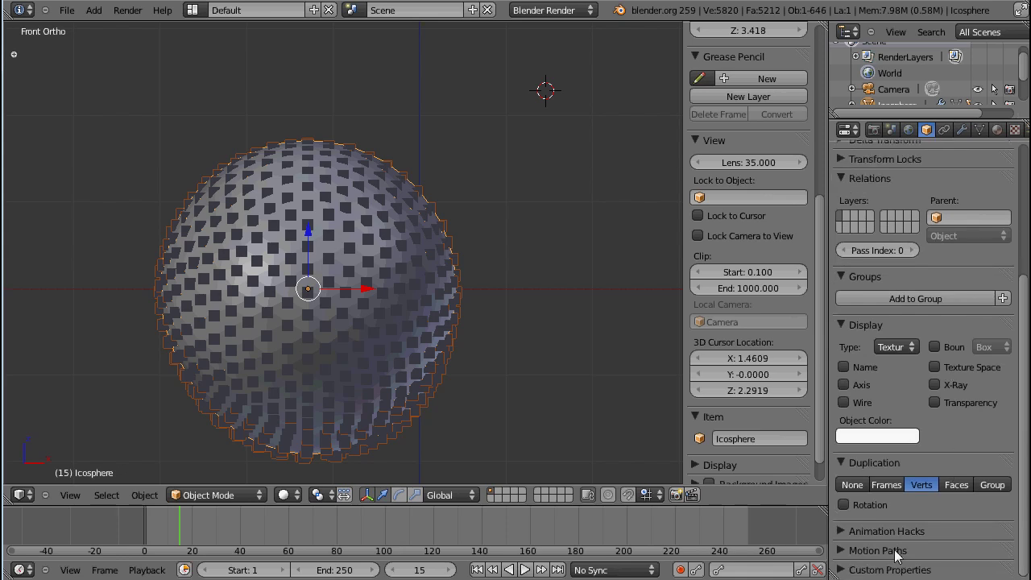
pyautogui.click(844, 504)
pyautogui.scroll(-1, 399, 250)
pyautogui.moveTo(398, 246); pyautogui.dragTo(249, 274, button='middle')
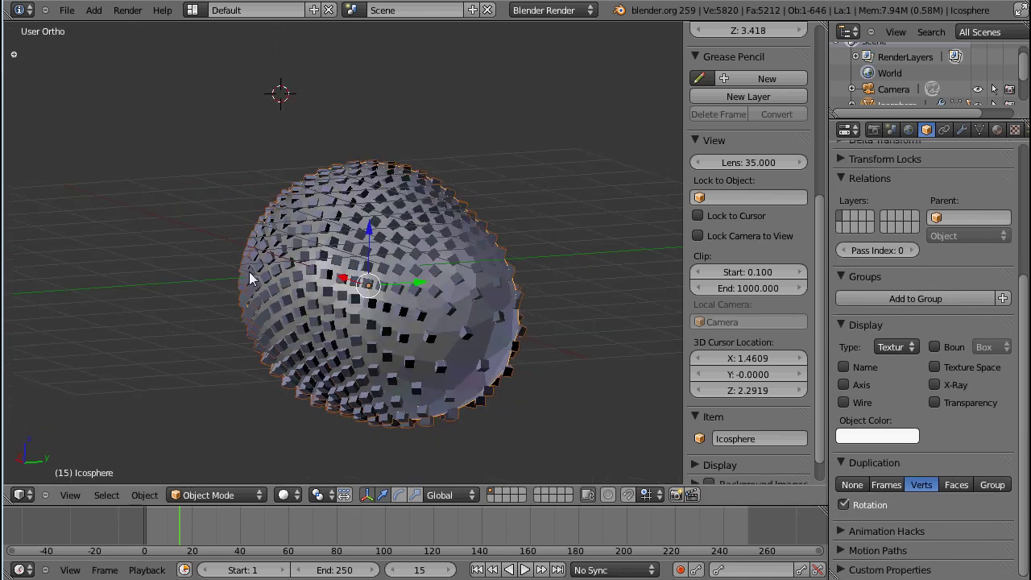
# Select the small icosphere and move it through the large one to its opposite upper side.
pyautogui.rightClick(492, 354)
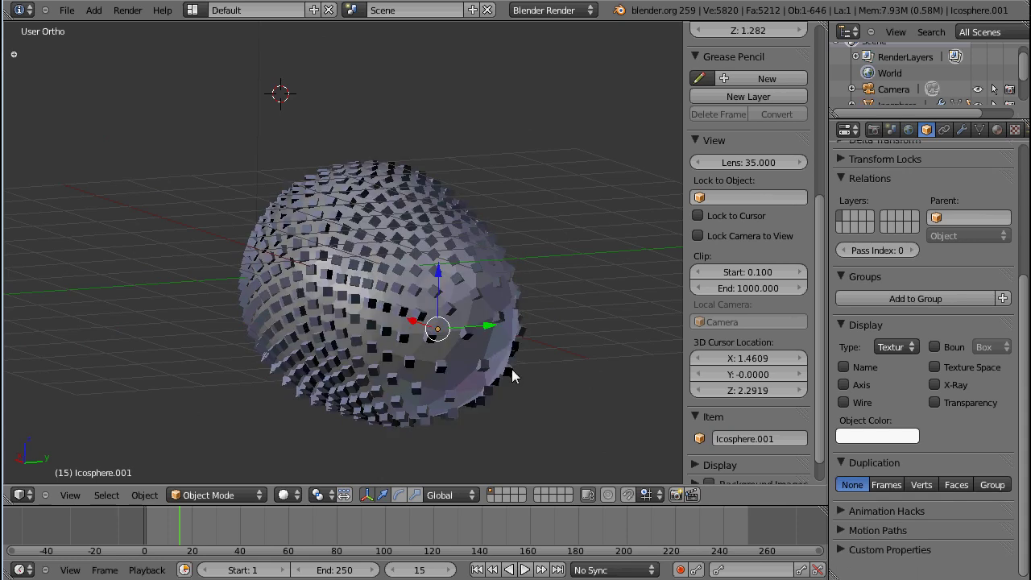
pyautogui.press('g')
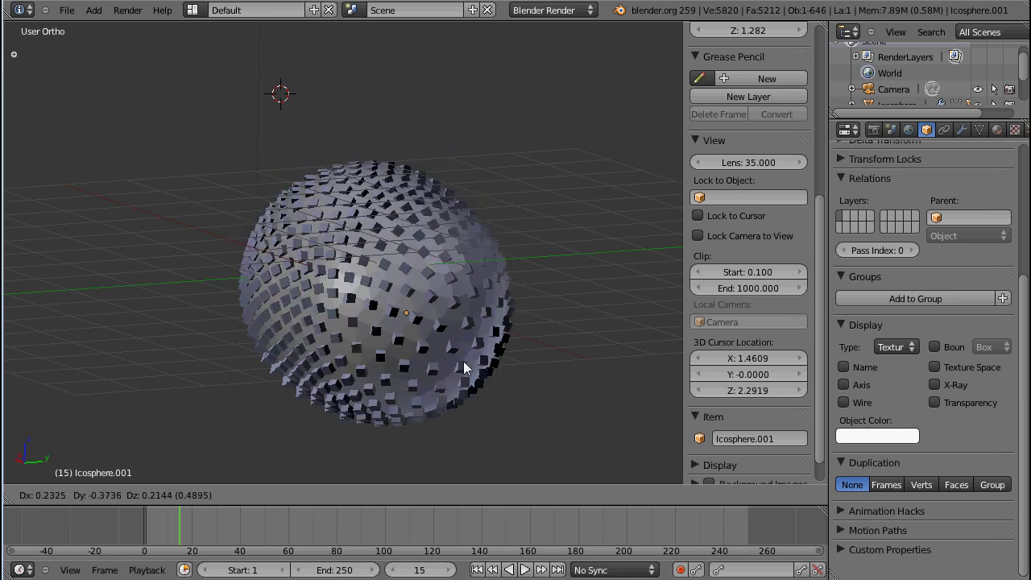
pyautogui.click(375, 268)
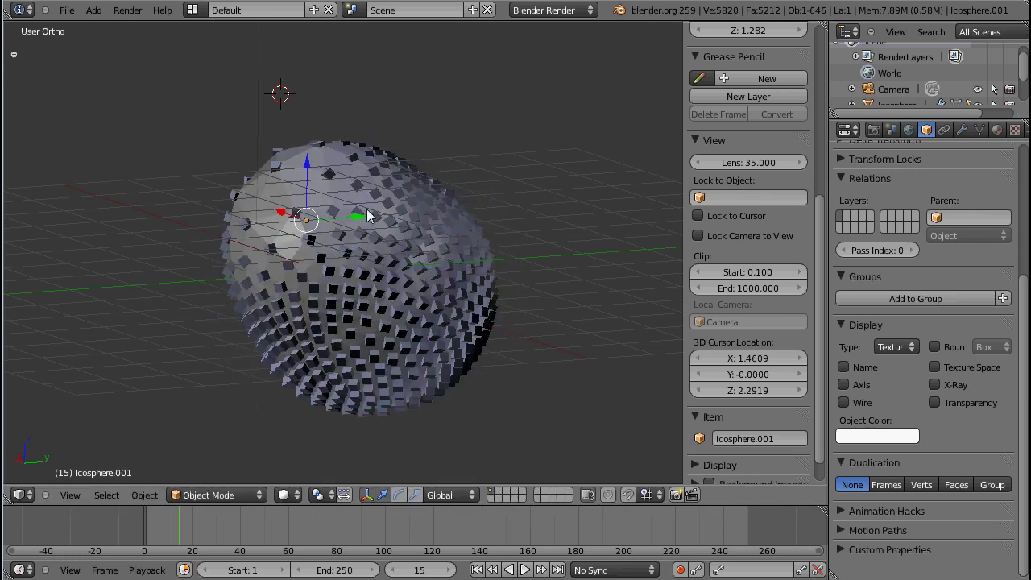
pyautogui.moveTo(375, 268); pyautogui.dragTo(466, 406, button='middle')
# Reposition the small icosphere inside the large one in the top view.
pyautogui.press('KP_7')
pyautogui.press('g')
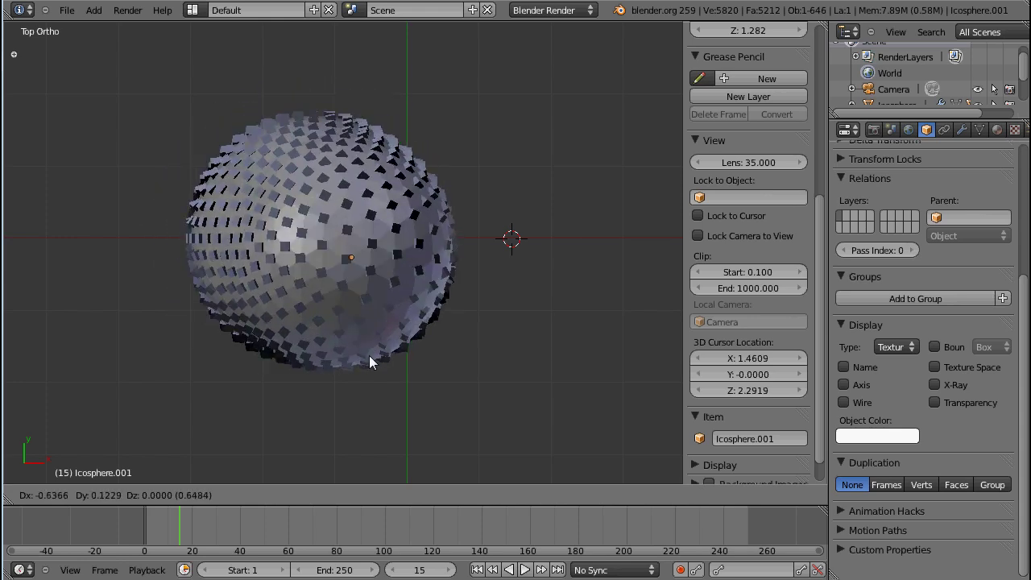
pyautogui.click(351, 383)
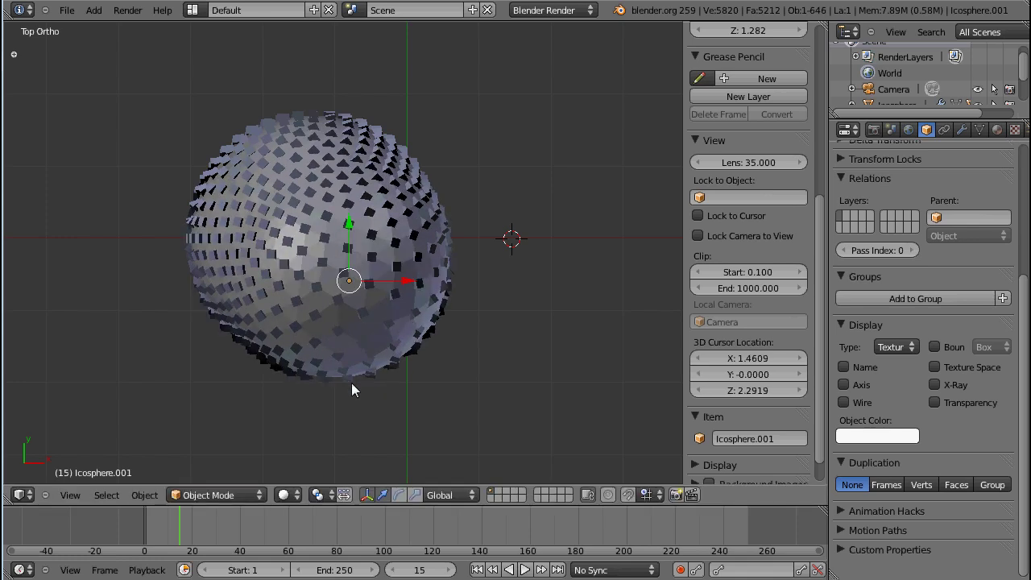
# Move the small icosphere around inside the large one twice in the front view to shift the rotated cubes.
pyautogui.press('KP_1')
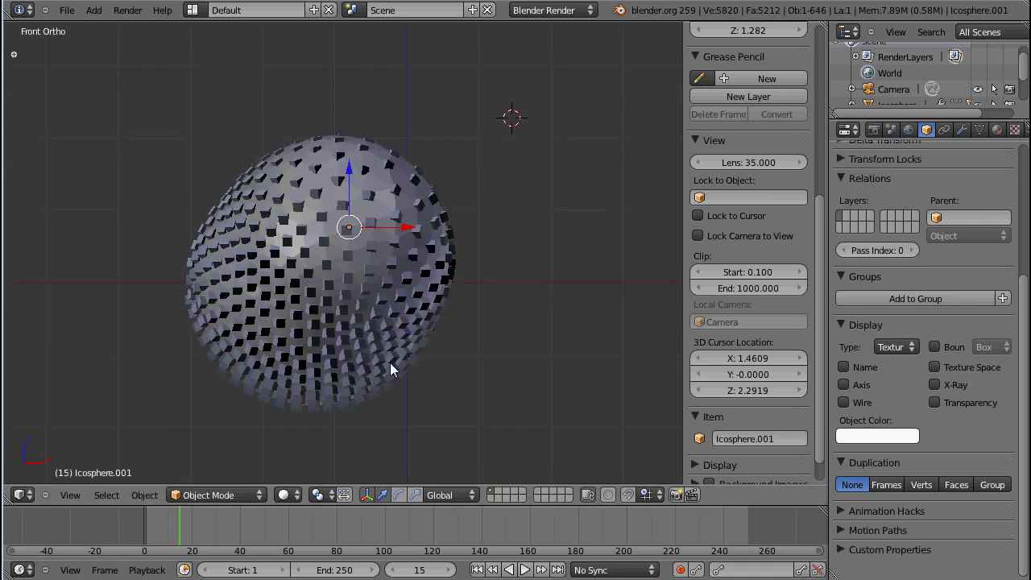
pyautogui.press('g')
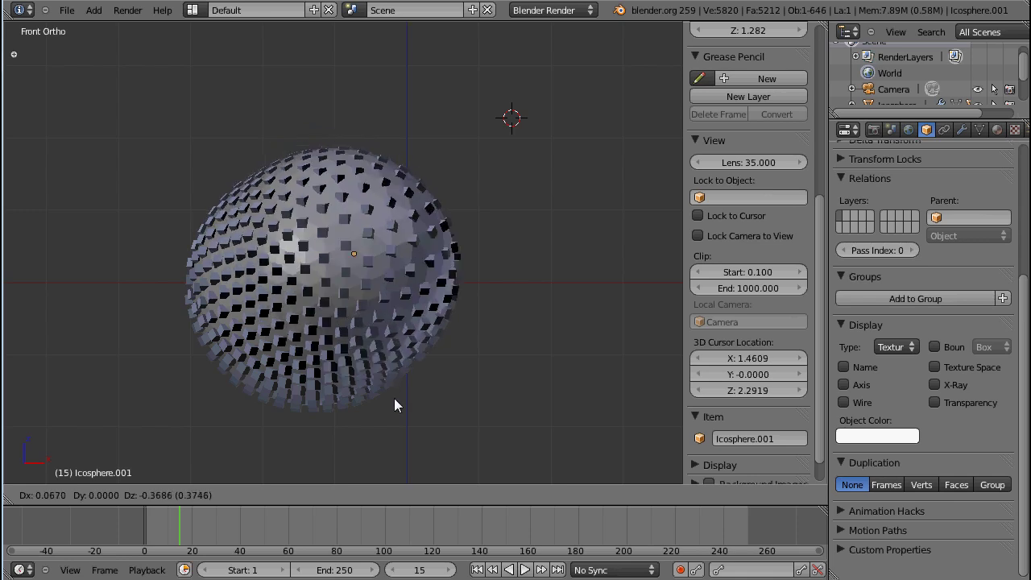
pyautogui.click(288, 405)
pyautogui.press('g')
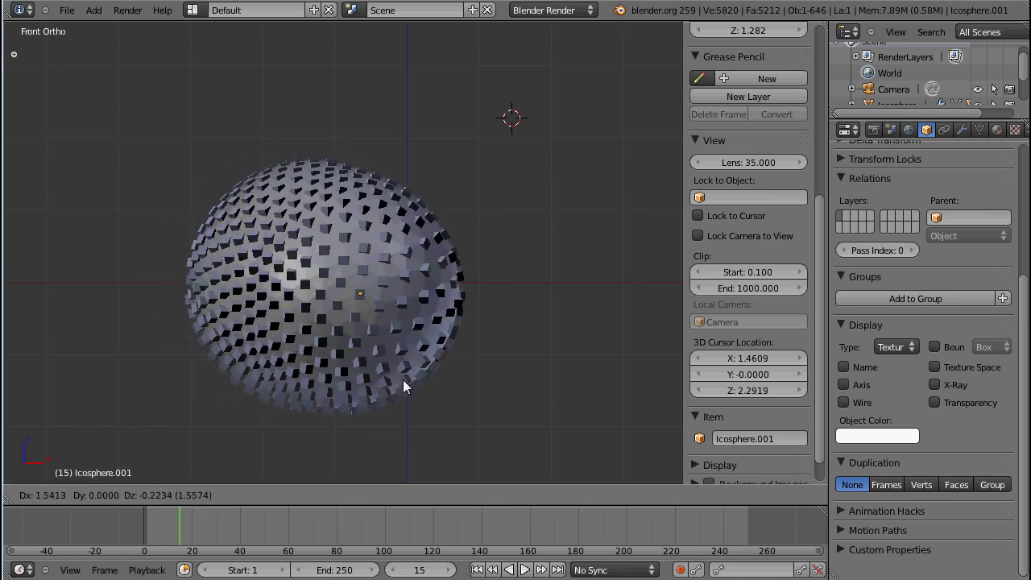
pyautogui.click(359, 413)
# Move the small icosphere in an angled view to about X -1.21, Y 0.25, Z -0.43.
pyautogui.moveTo(407, 301); pyautogui.dragTo(292, 347, button='middle')
pyautogui.press('g')
pyautogui.click(388, 273)
# Open the choice of modifiers that can be added to the small icosphere.
pyautogui.scroll(5, 868, 156)
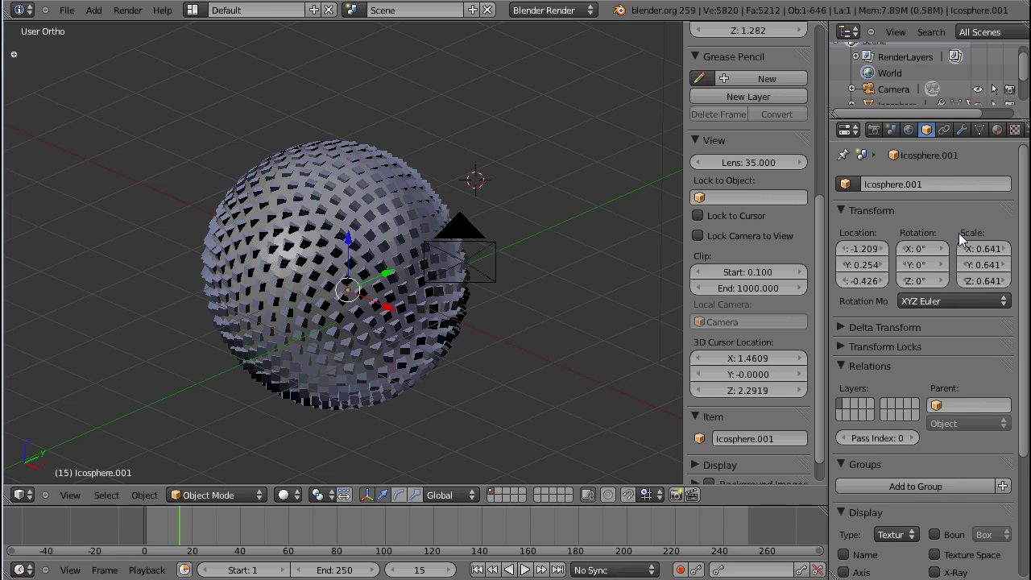
pyautogui.click(961, 129)
pyautogui.click(918, 203)
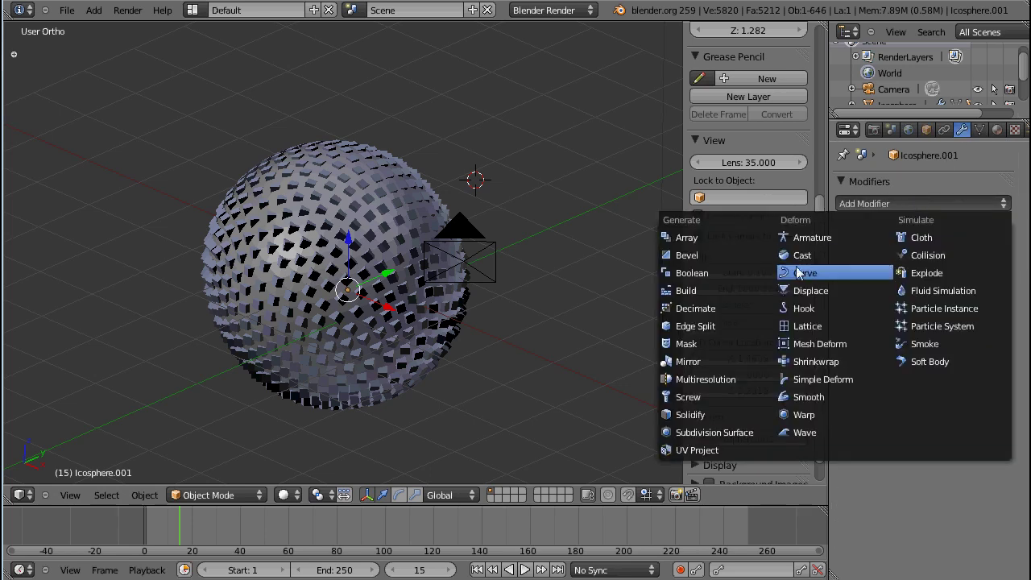